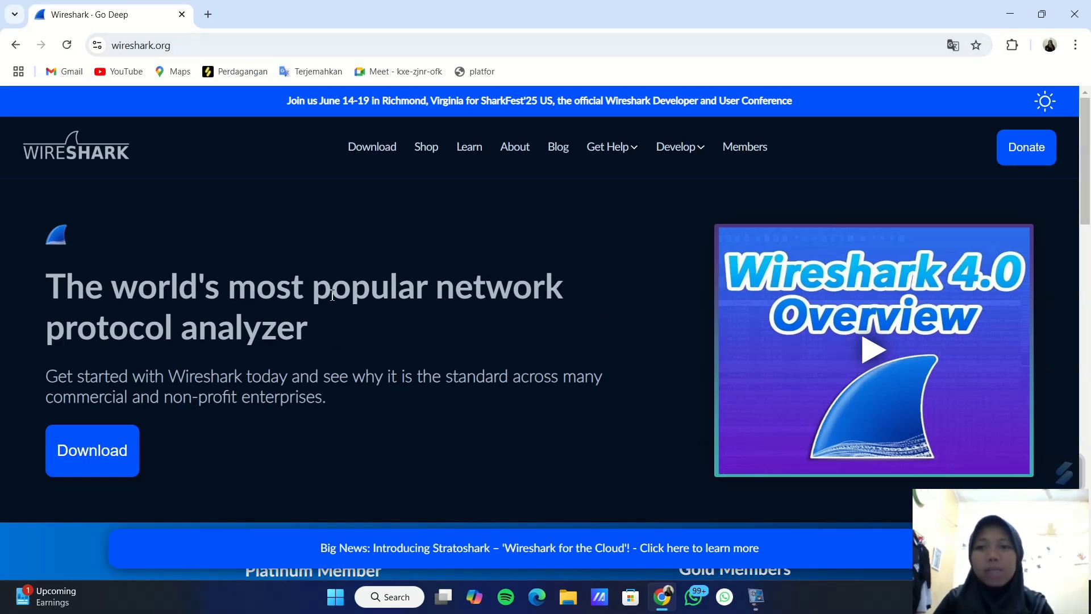
Open the download section of the Wireshark home page
scroll(510, 333, down, 3)
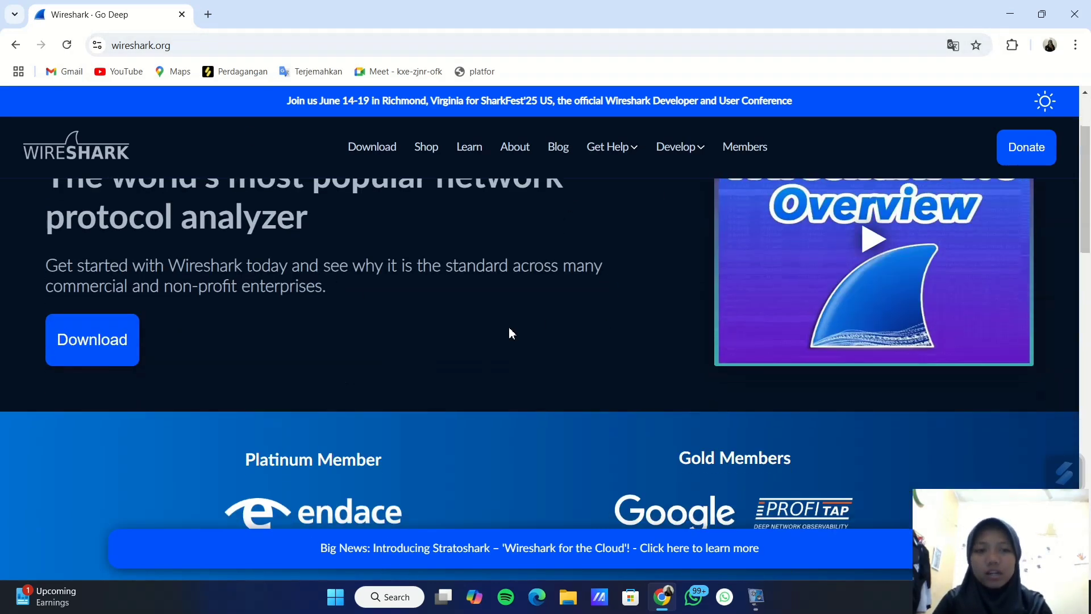
scroll(511, 333, up, 2)
scroll(727, 285, up, 1)
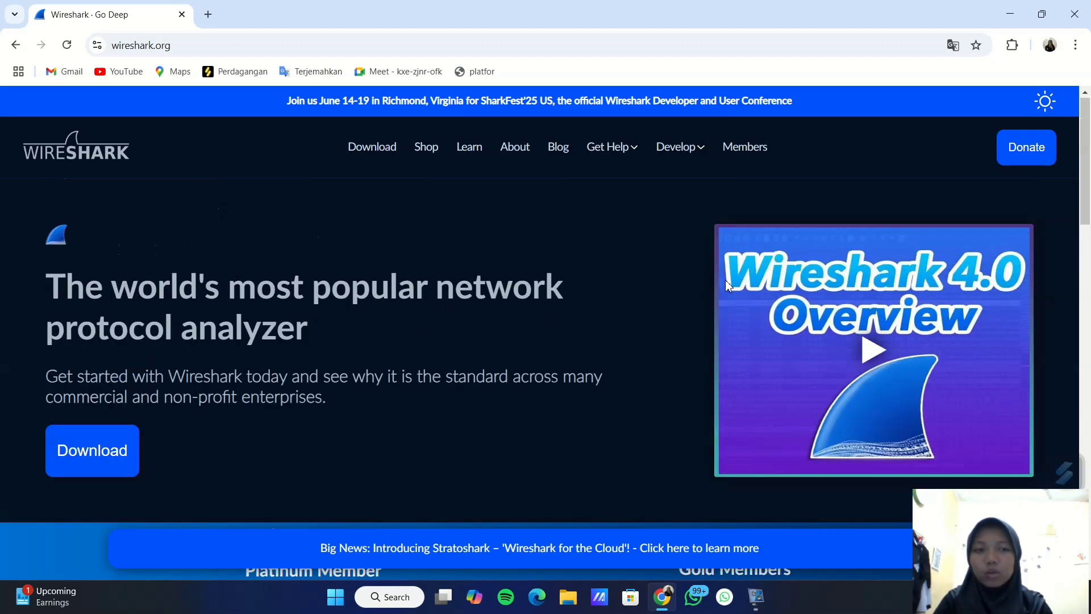
scroll(434, 363, down, 2)
scroll(434, 364, up, 1)
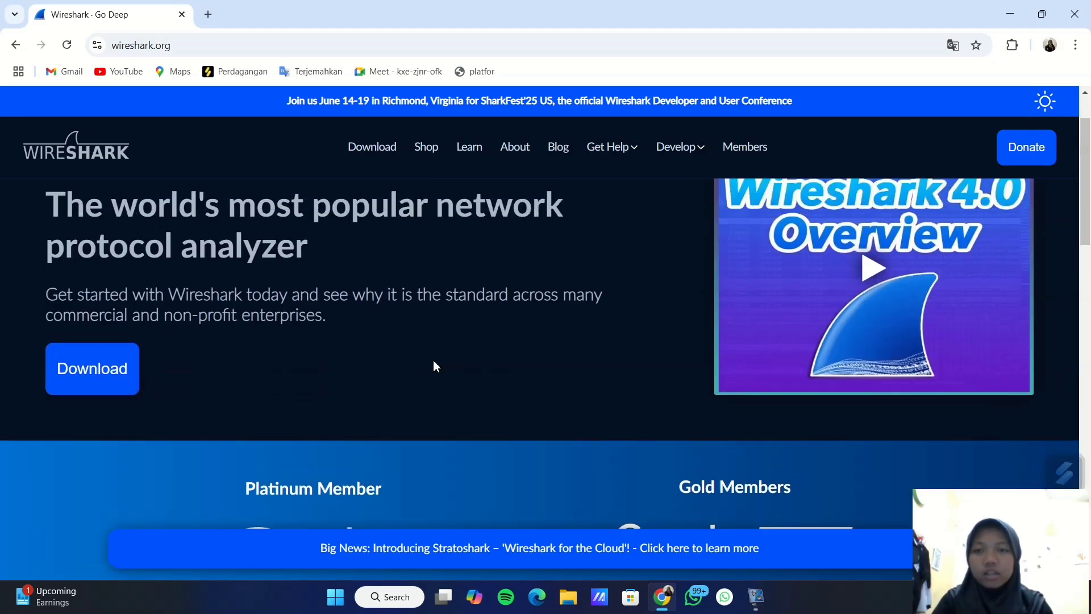
click(110, 384)
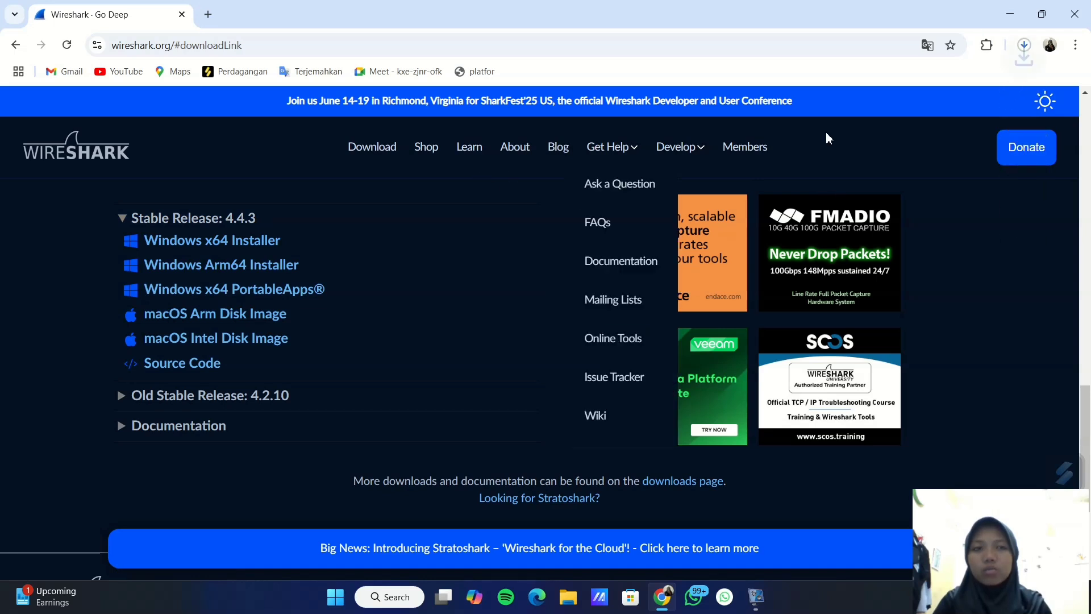
Pause the download of Wireshark-4.4.3-x64 (1).exe and delete its partial .crdownload file from the Downloads folder in File Explorer
click(1027, 44)
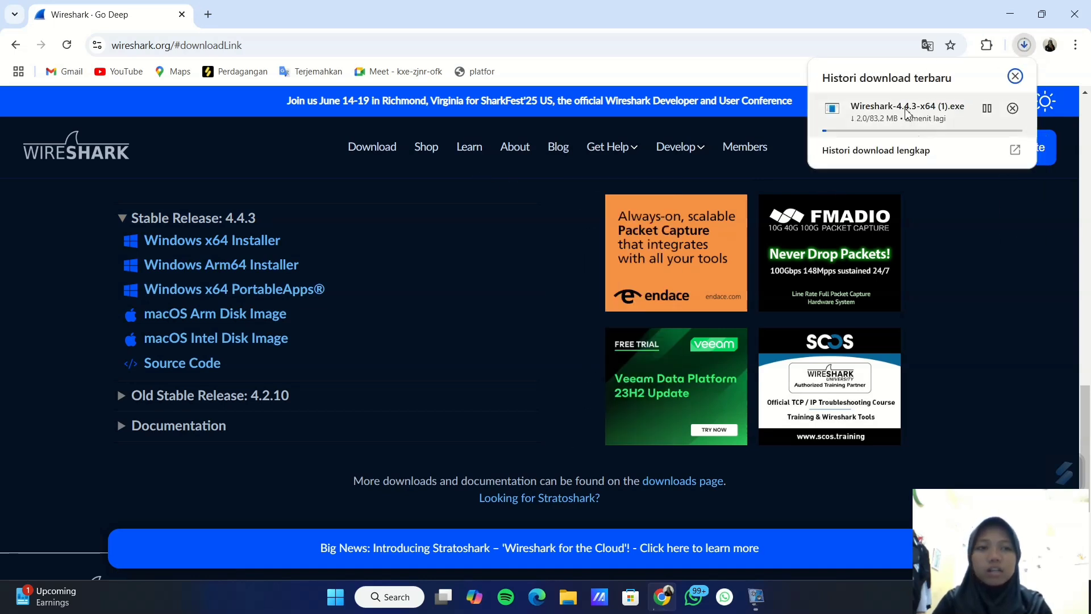
click(988, 111)
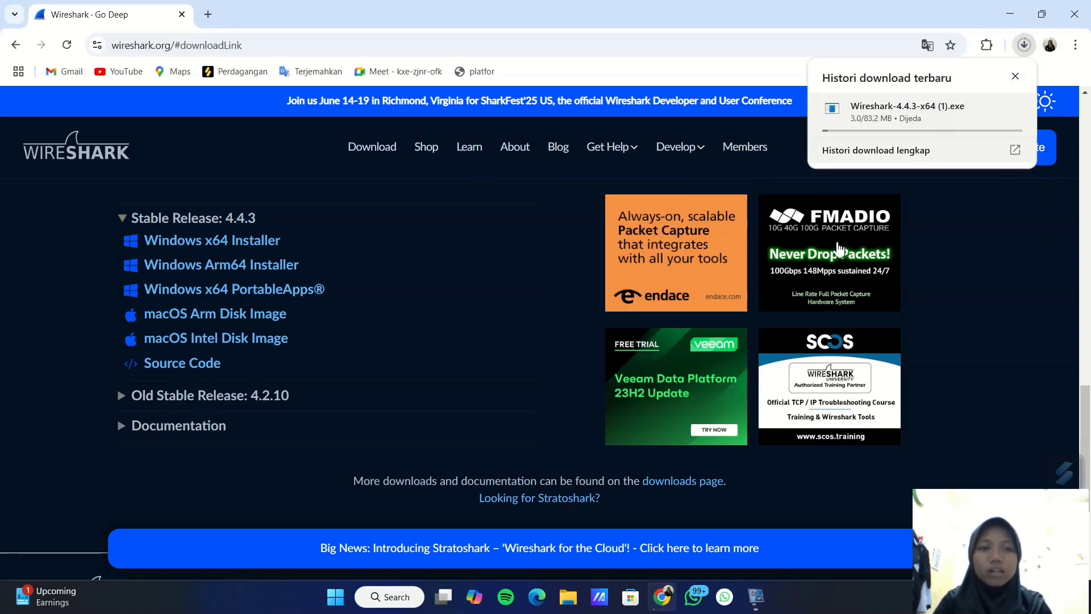
click(568, 599)
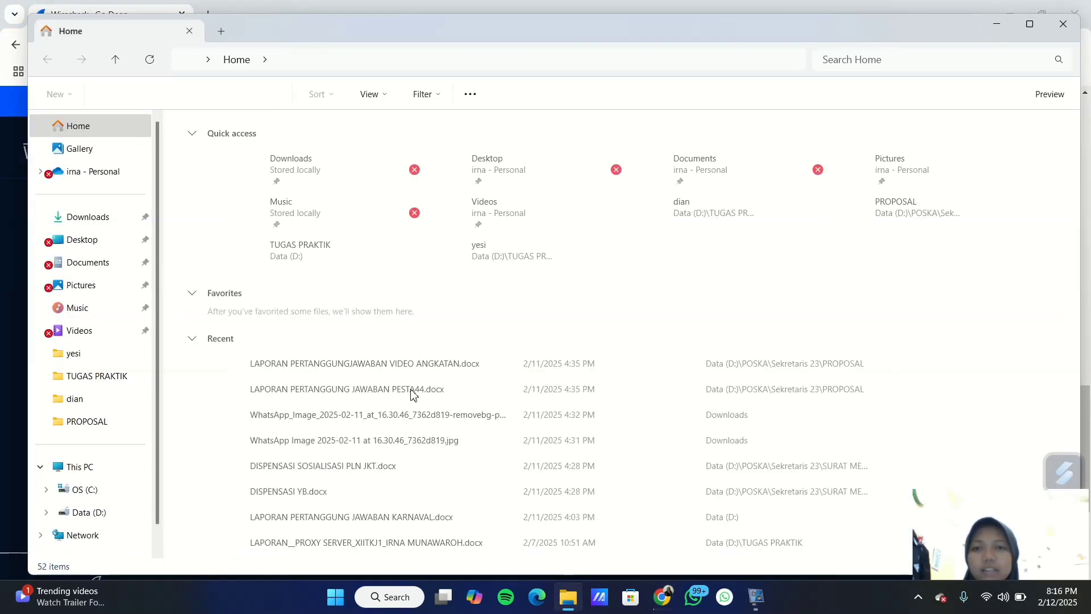
click(99, 218)
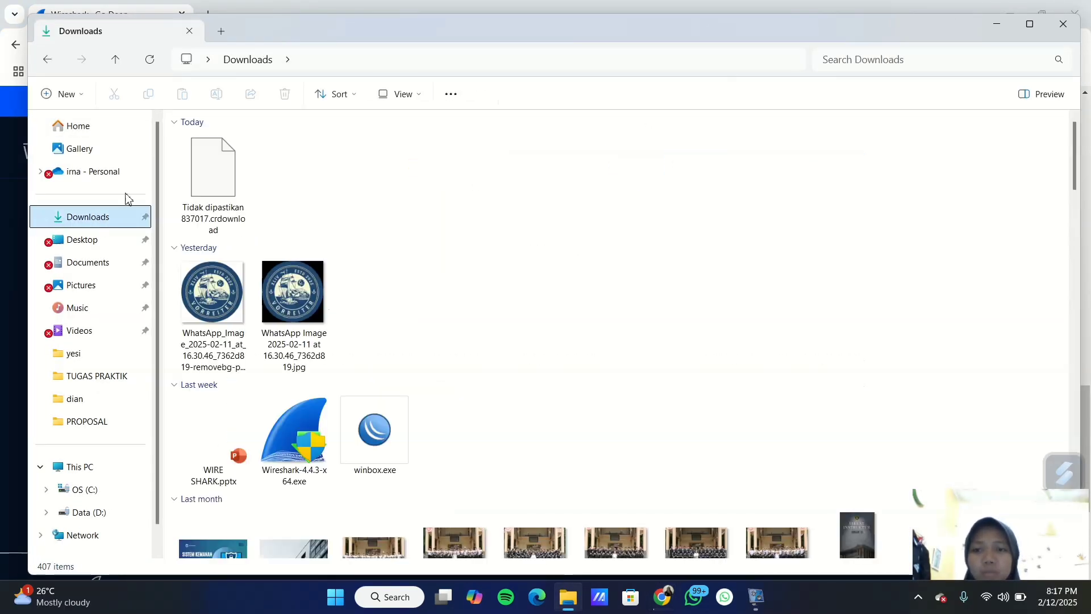
click(226, 166)
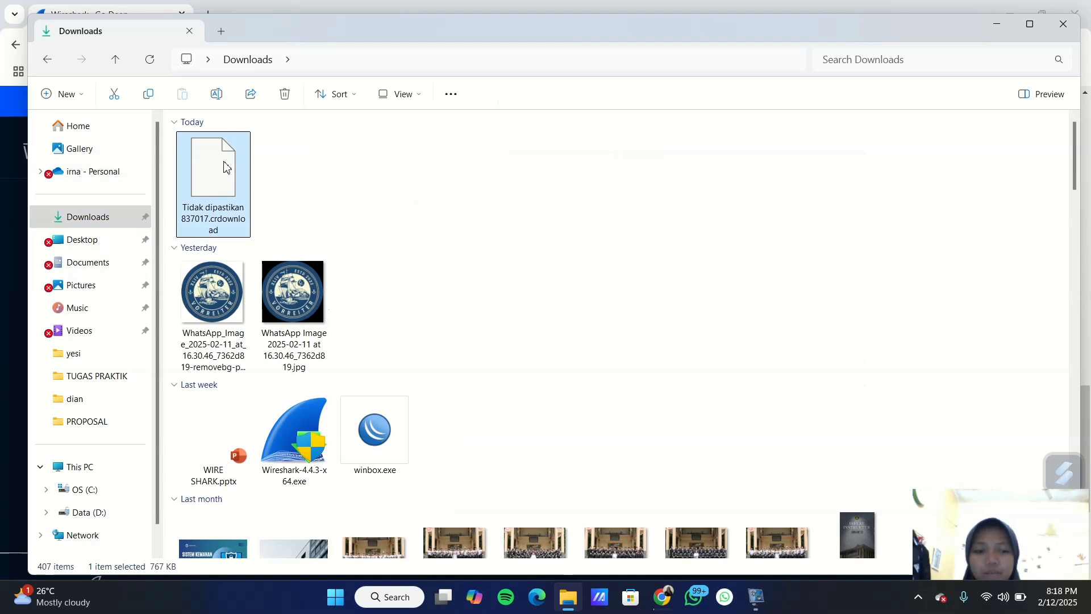
key(Delete)
Run Wireshark-4.4.3-x64.exe as administrator, accept the license agreement and continue to the component selection
click(298, 322)
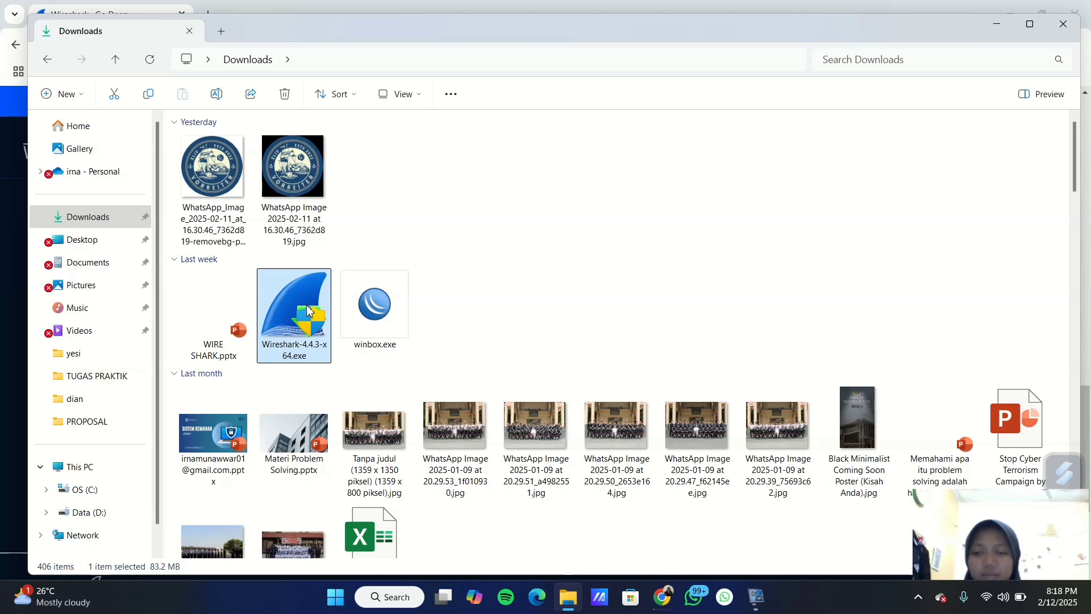
right_click(308, 311)
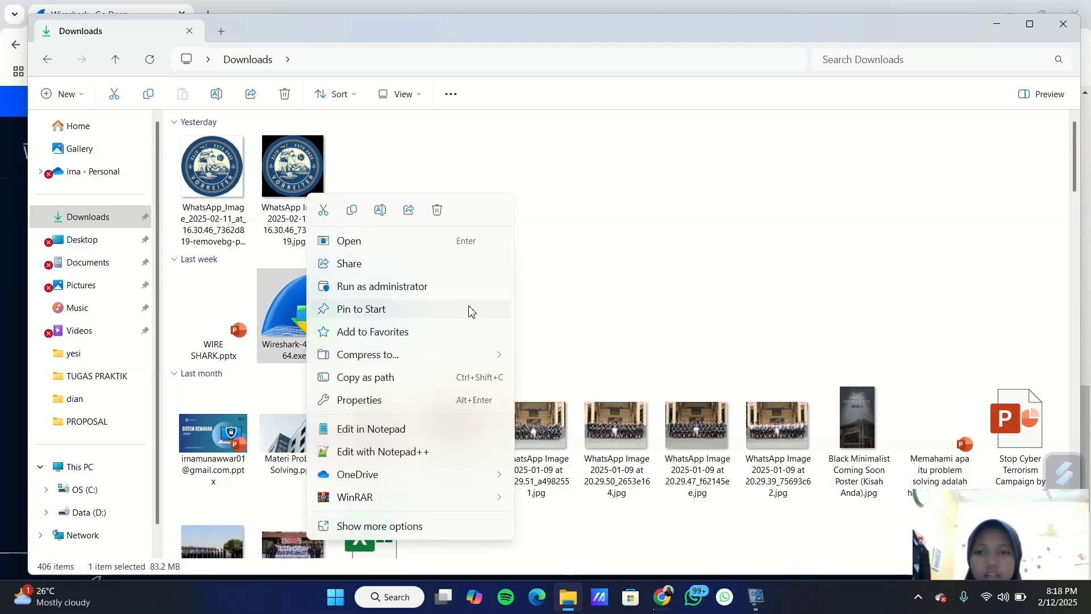
click(438, 287)
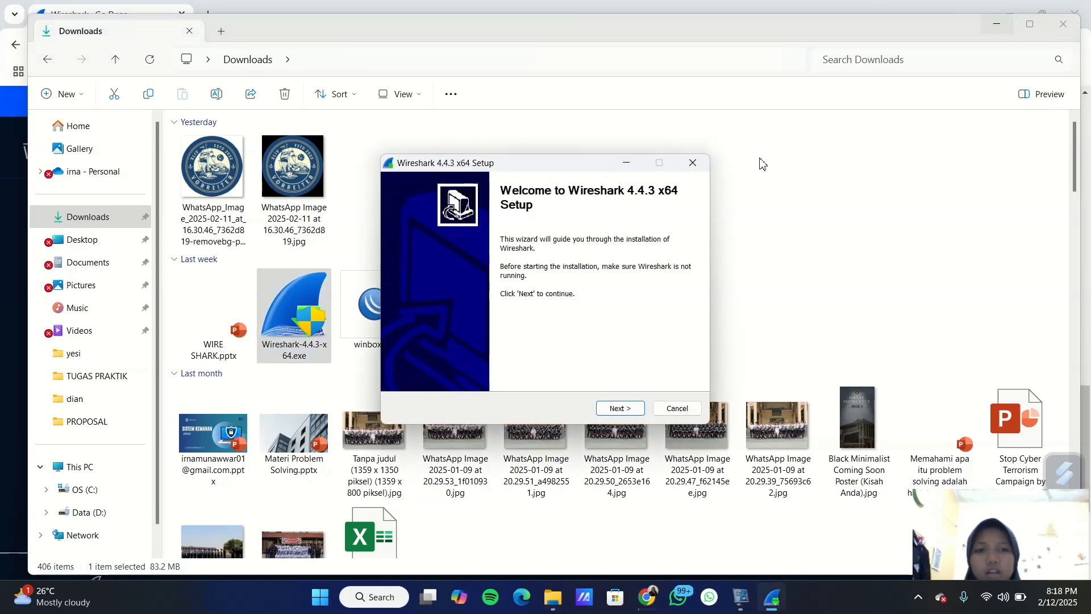
click(624, 410)
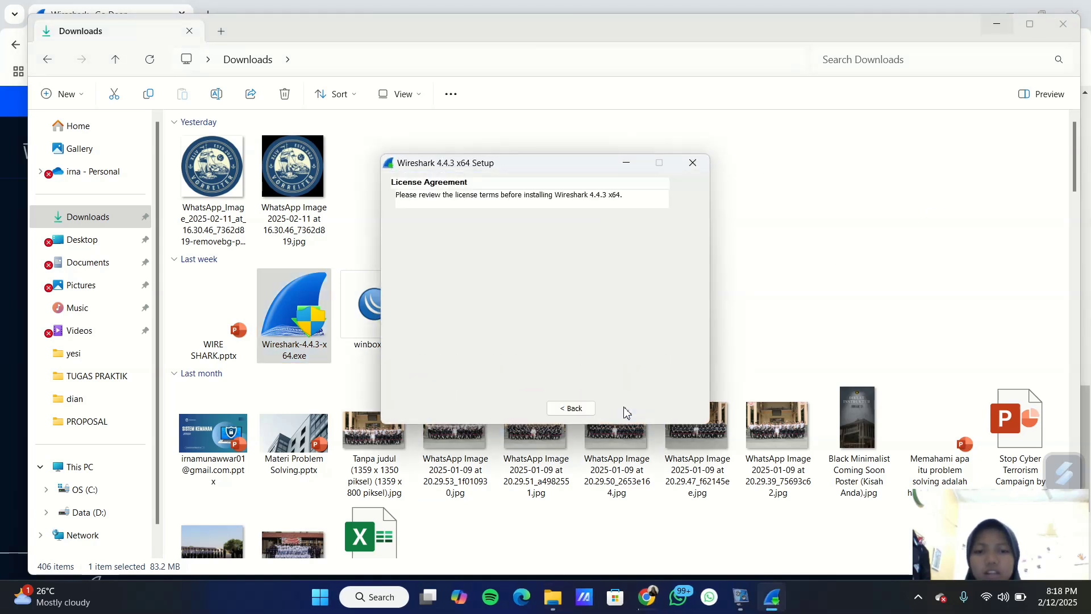
click(625, 410)
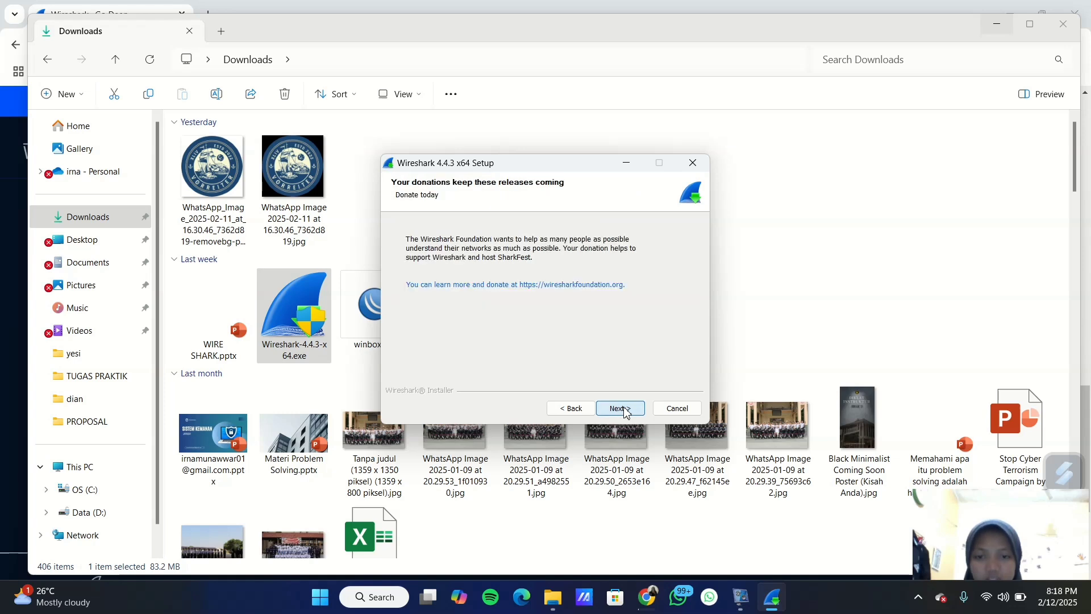
click(631, 413)
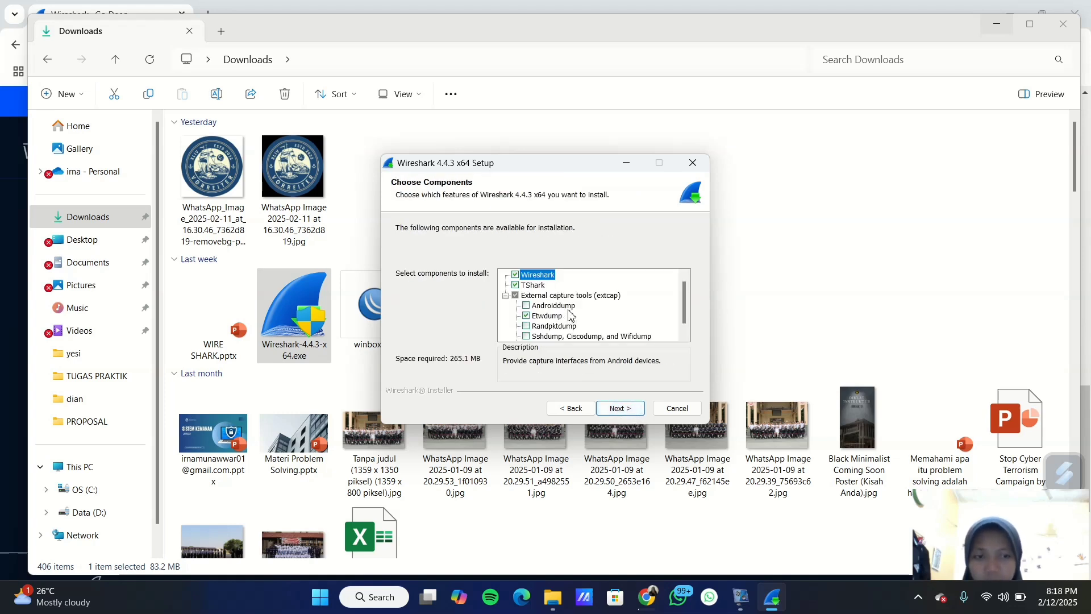
Add Androiddump, Randpktdump, the Sshdump, Ciscodump and Wifidump entry, and the UDP capture tool to the components to install
click(972, 514)
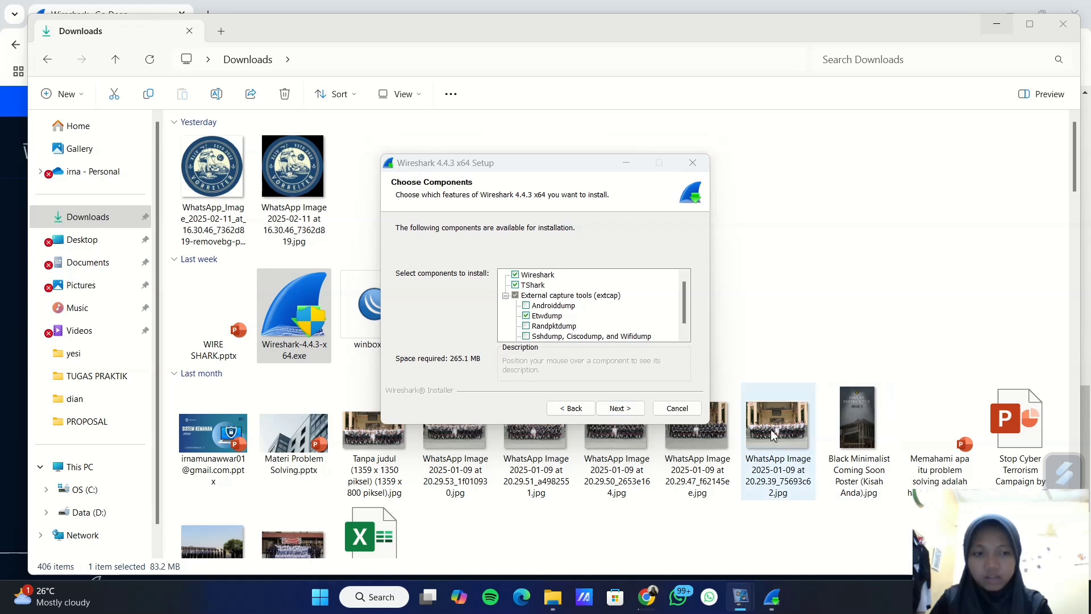
click(562, 306)
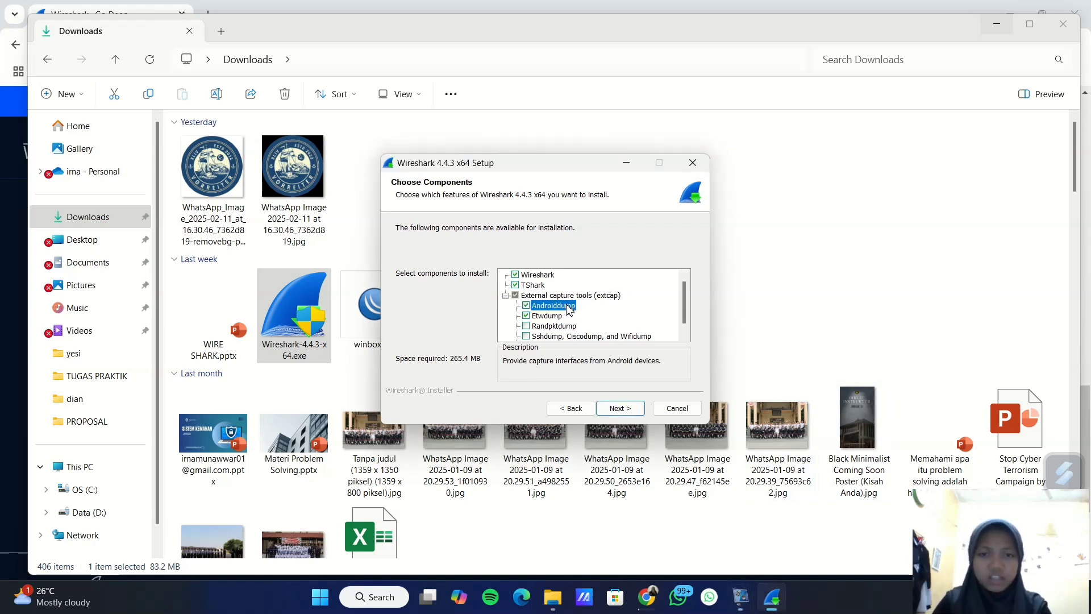
click(557, 326)
click(573, 336)
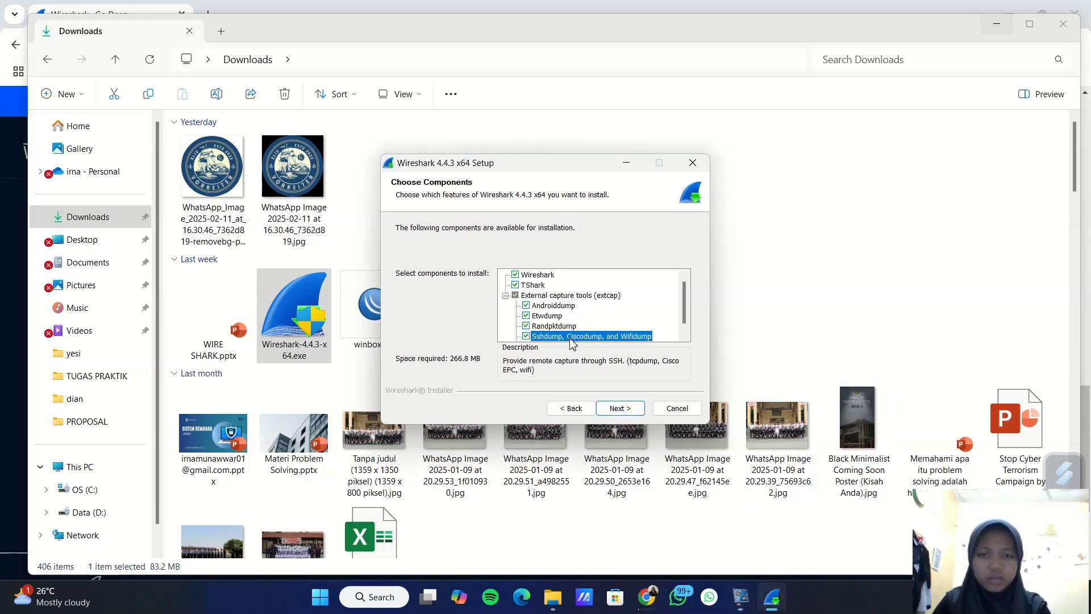
scroll(571, 338, down, 1)
click(548, 337)
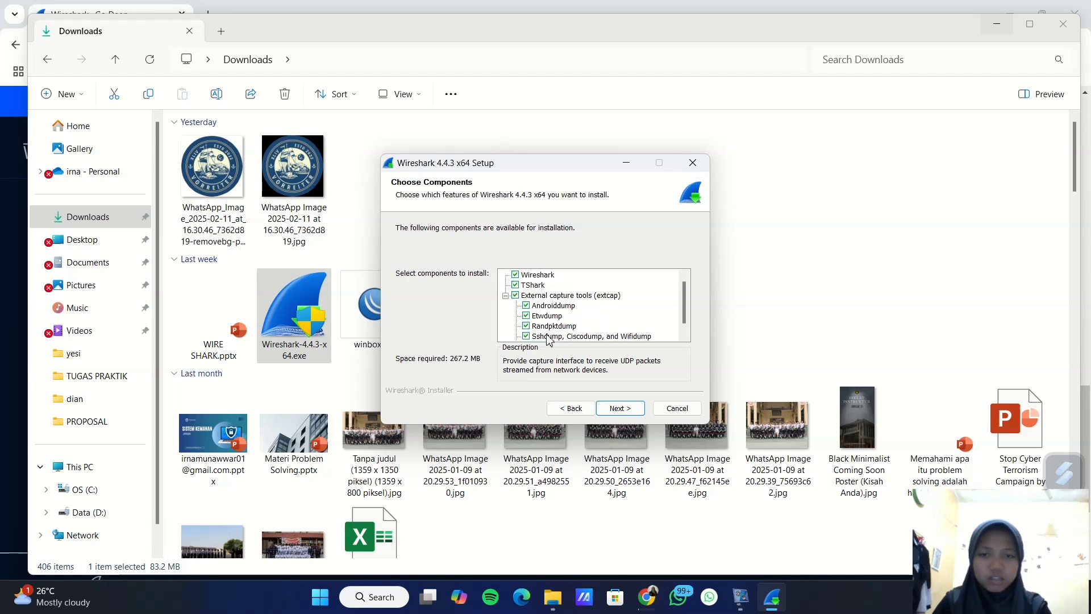
click(611, 410)
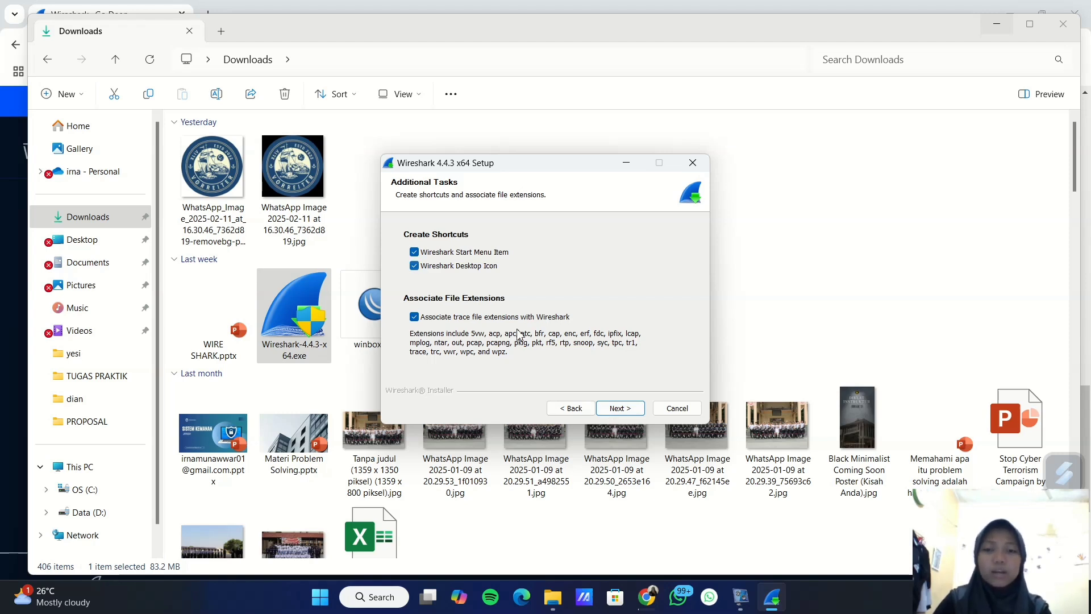
Start the installation with default shortcuts and file associations in C:\Program Files\Wireshark, including Npcap 1.79 but not USBPcap
click(618, 405)
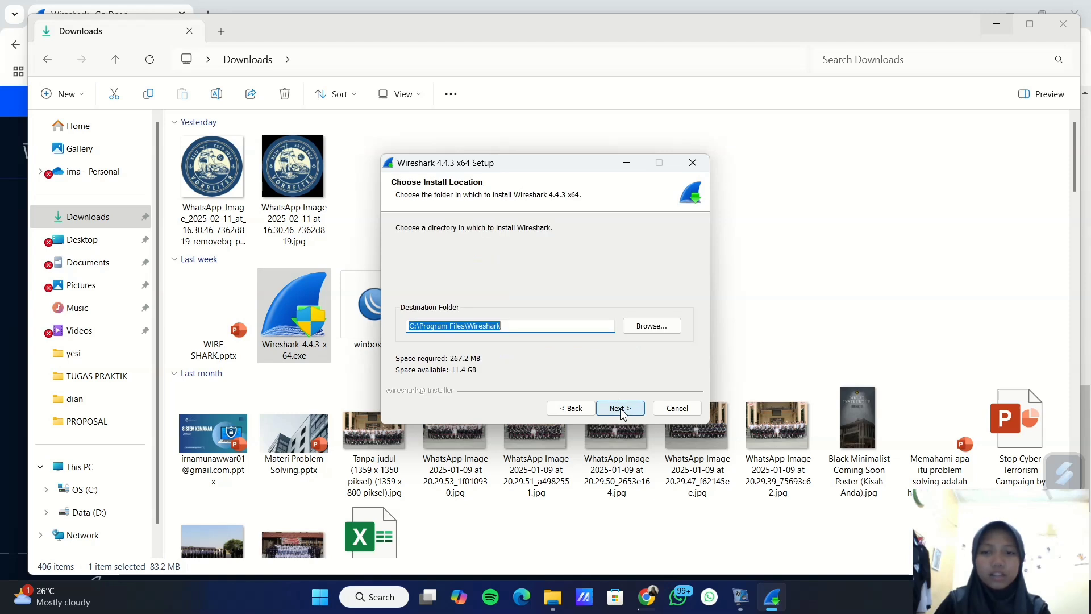
click(620, 407)
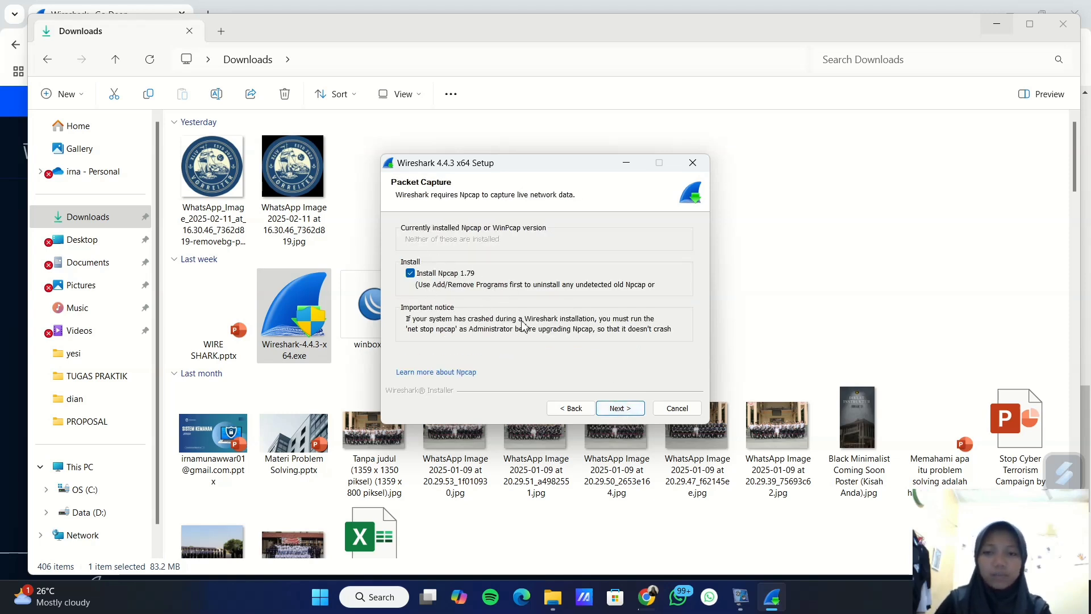
click(626, 409)
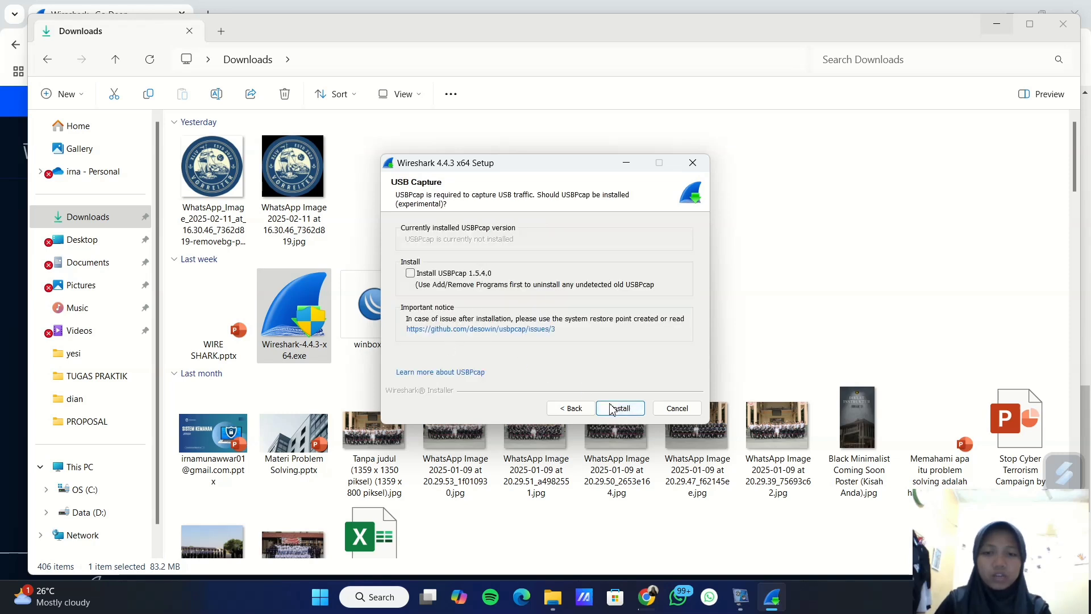
click(626, 411)
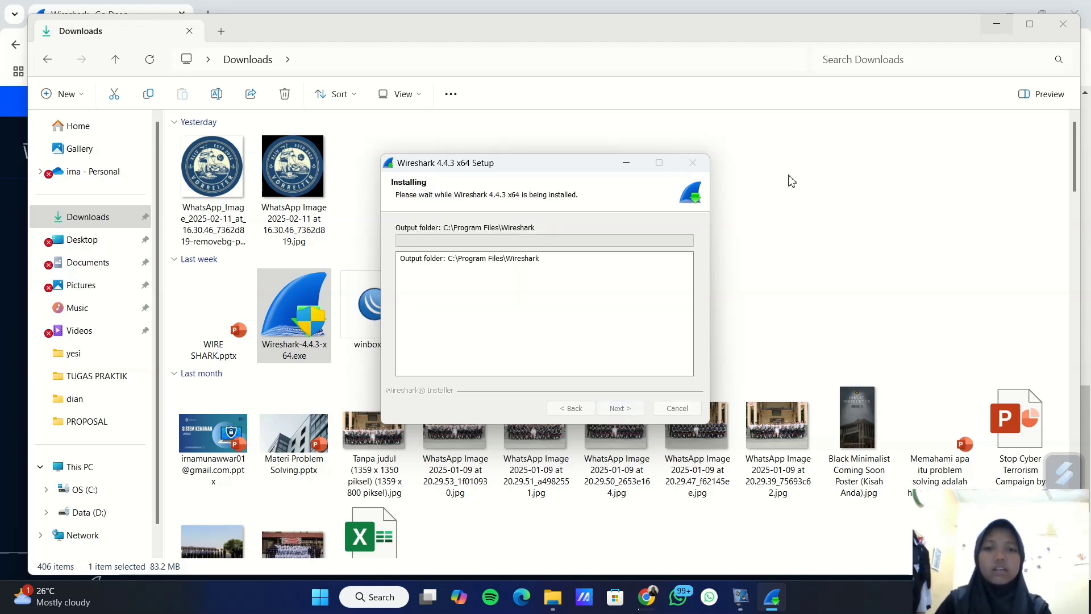
Minimize the File Explorer and browser windows, and shift the Wireshark setup window slightly on the desktop
click(997, 23)
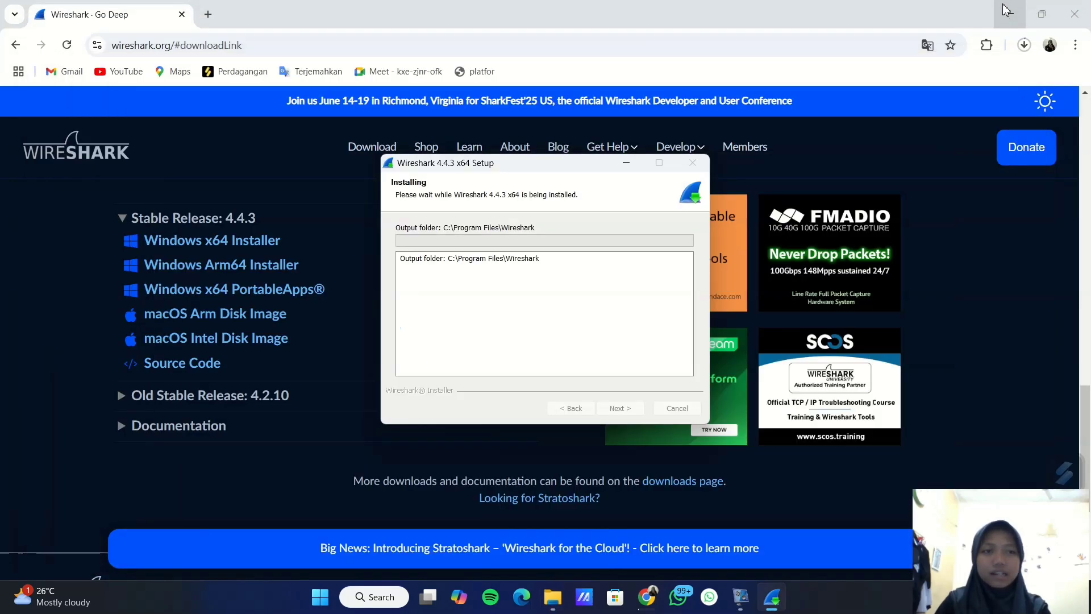
click(1006, 11)
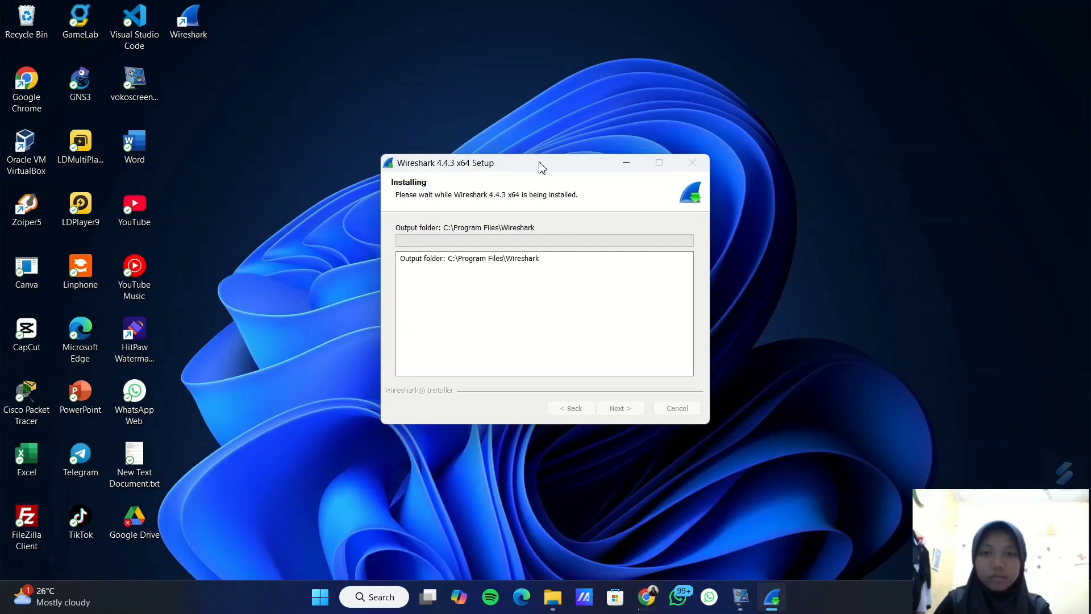
drag(541, 169, 550, 159)
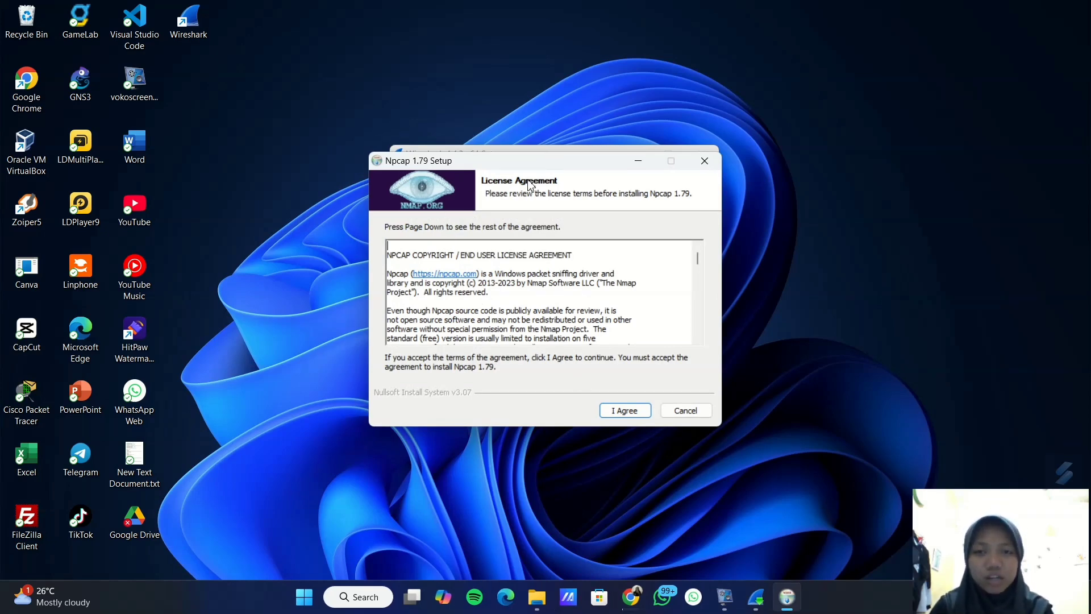
Accept the Npcap 1.79 license agreement and install Npcap with all three optional settings left off
drag(524, 168, 549, 166)
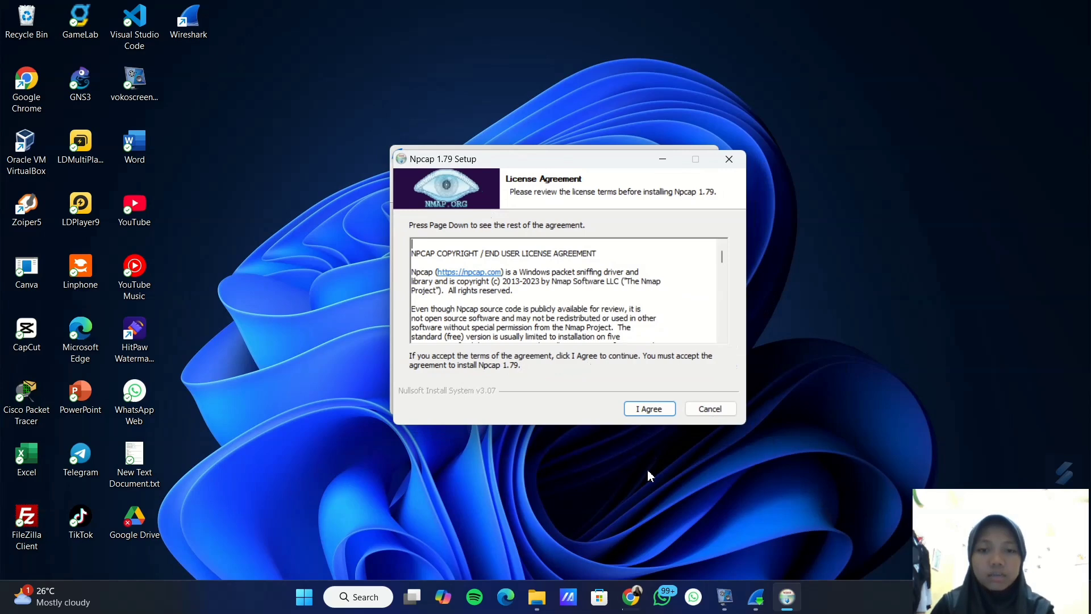
click(654, 410)
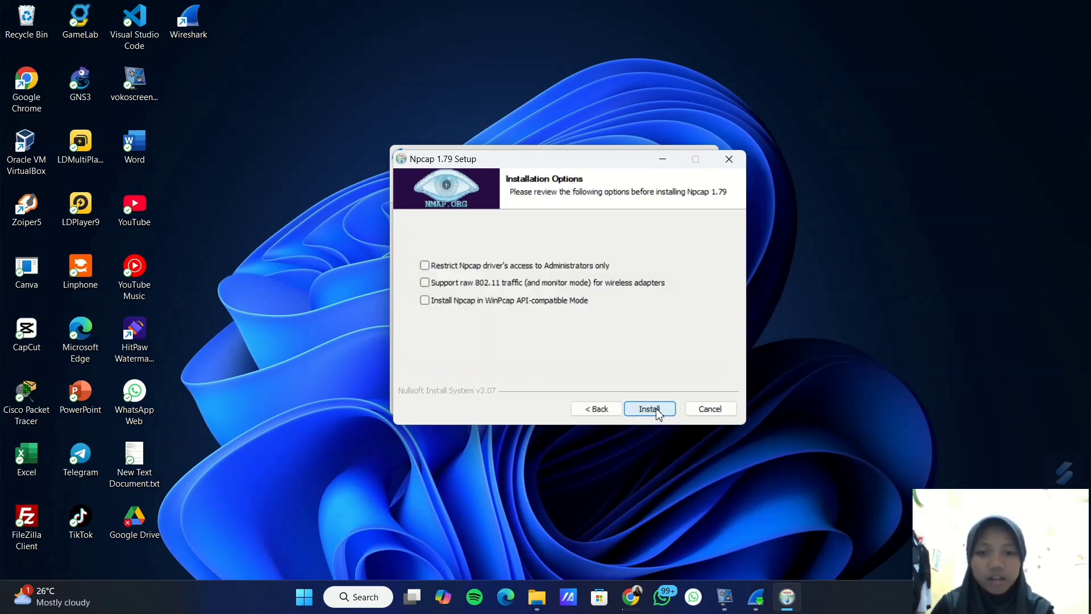
click(650, 408)
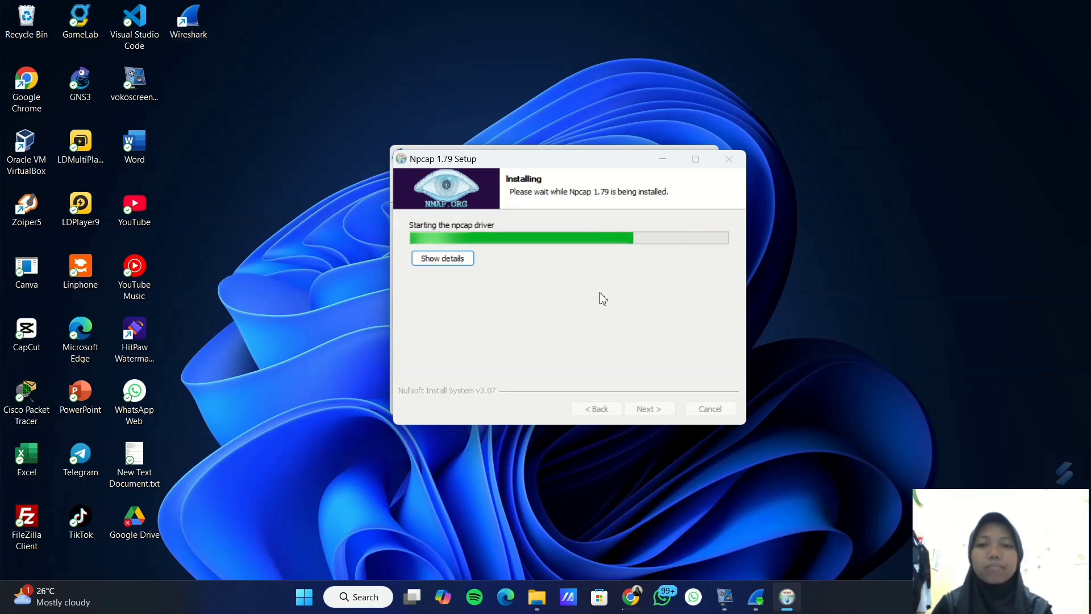
click(664, 409)
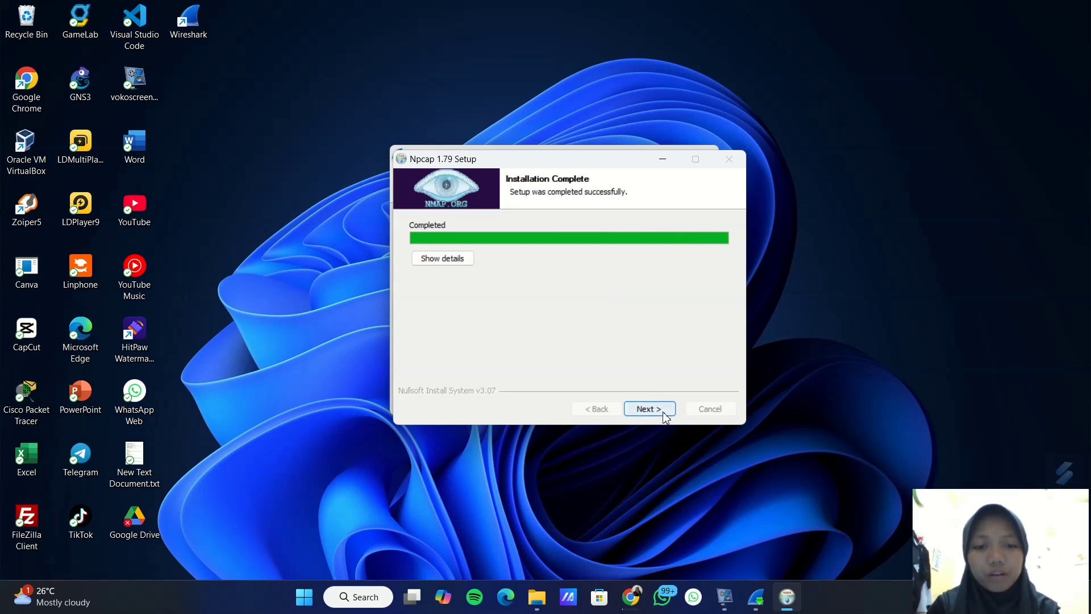
click(650, 409)
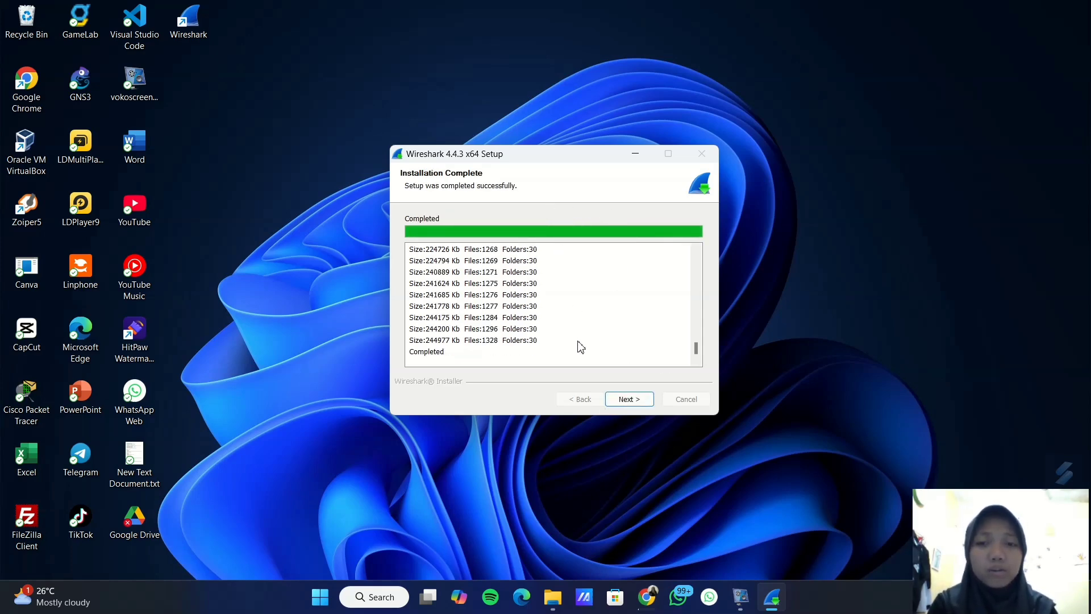
Finish the Wireshark setup without opening the release notes, and launch Wireshark from the desktop
click(644, 404)
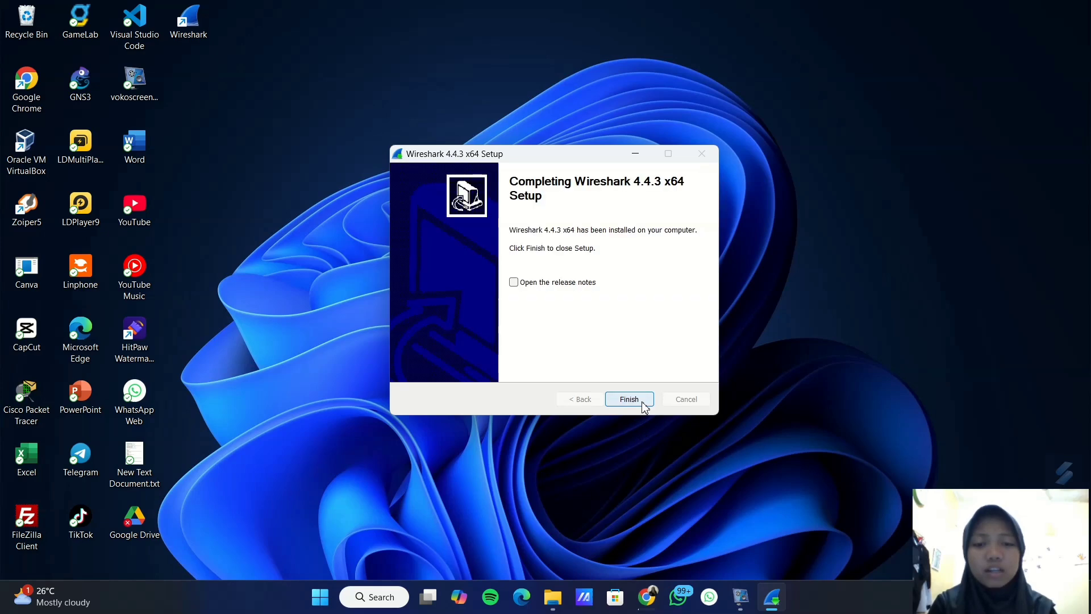
click(629, 399)
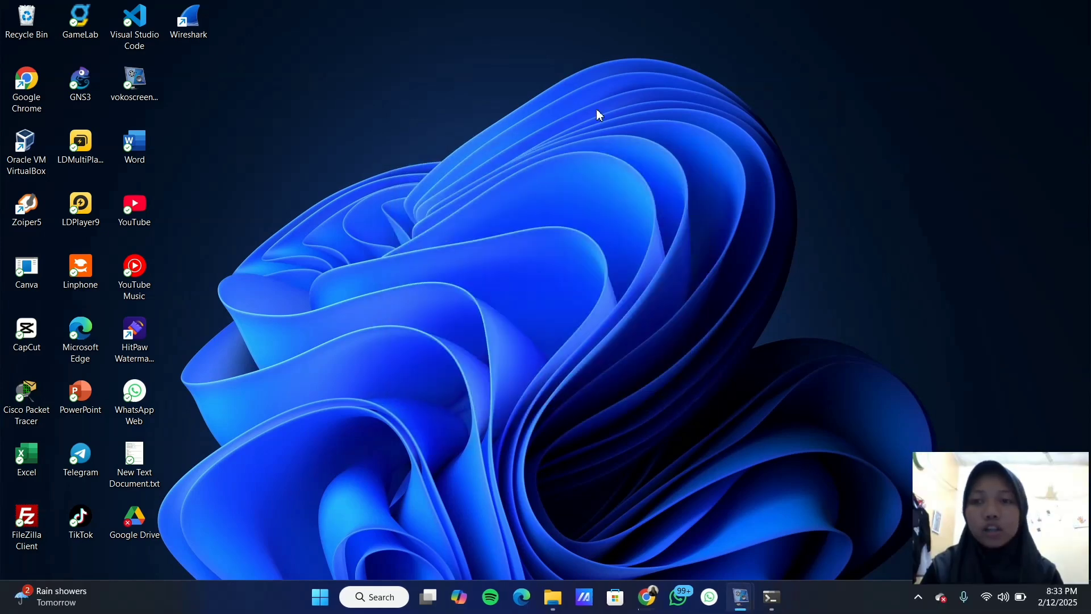
double_click(199, 30)
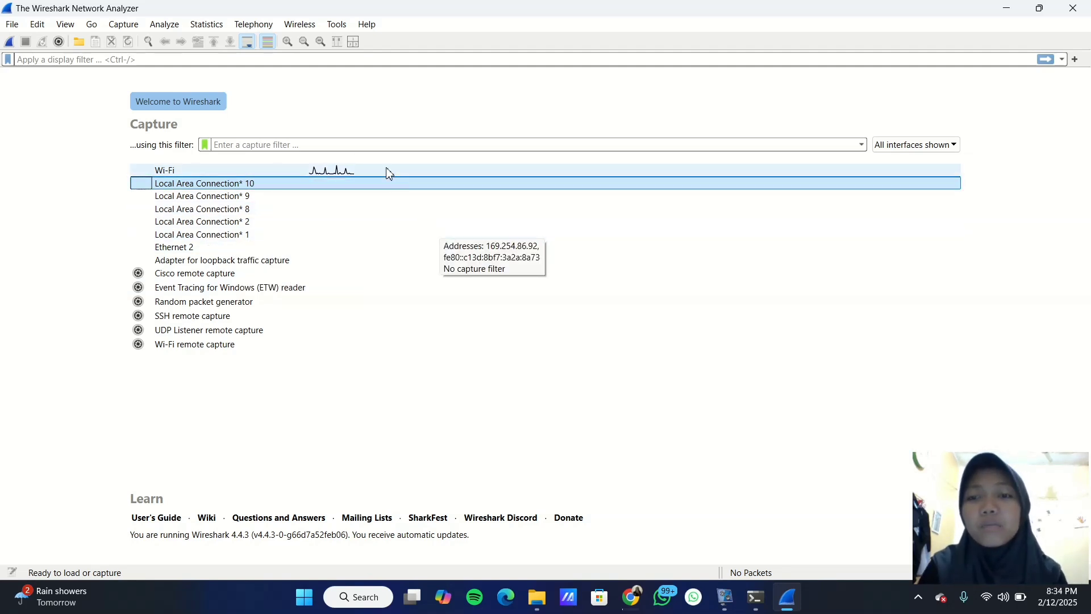
Start a live packet capture on the Wi-Fi interface
click(361, 172)
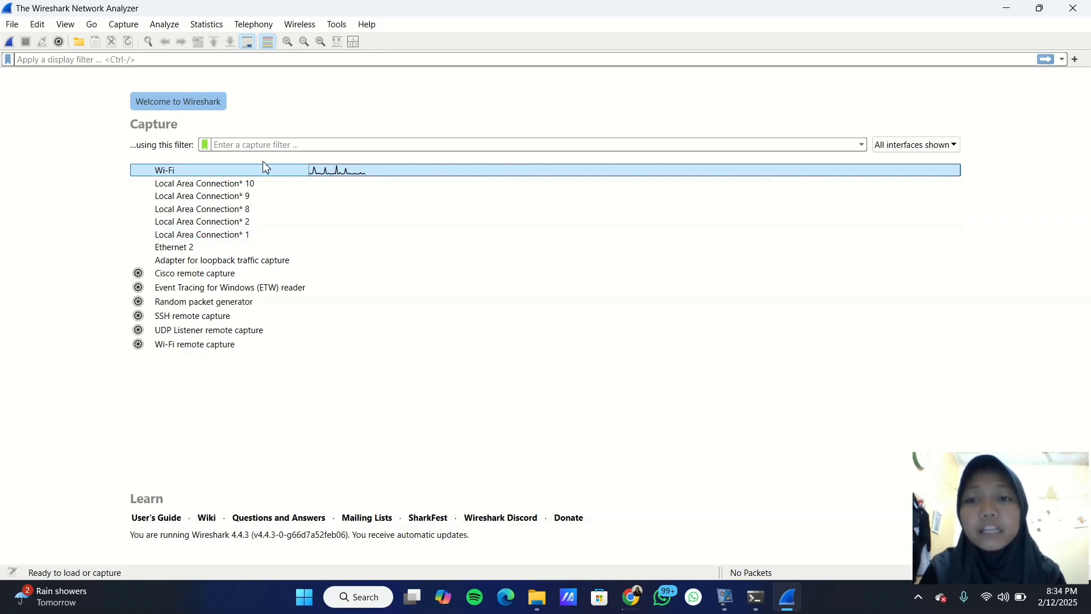
click(10, 44)
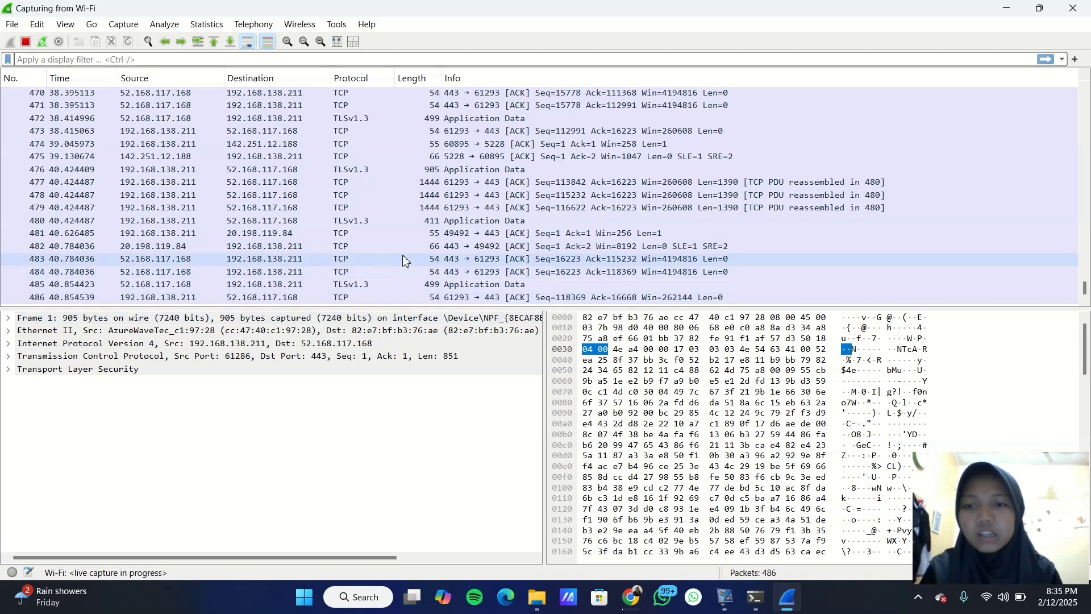
Switch to Command Prompt, review the earlier output and run ipconfig to list the network adapters' addresses
mouse_move(764, 603)
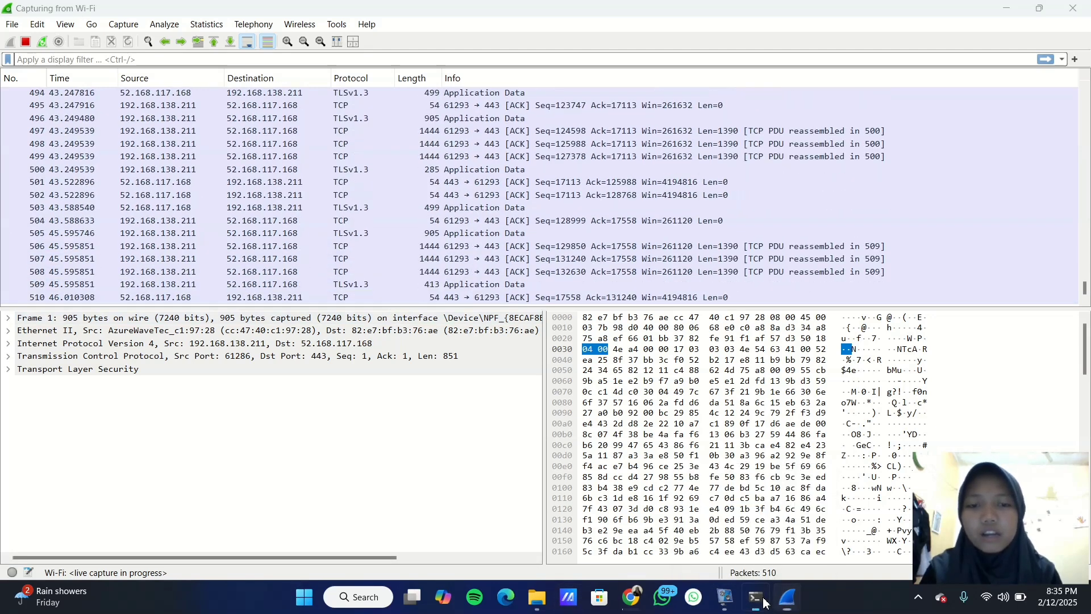
click(756, 526)
scroll(284, 176, up, 6)
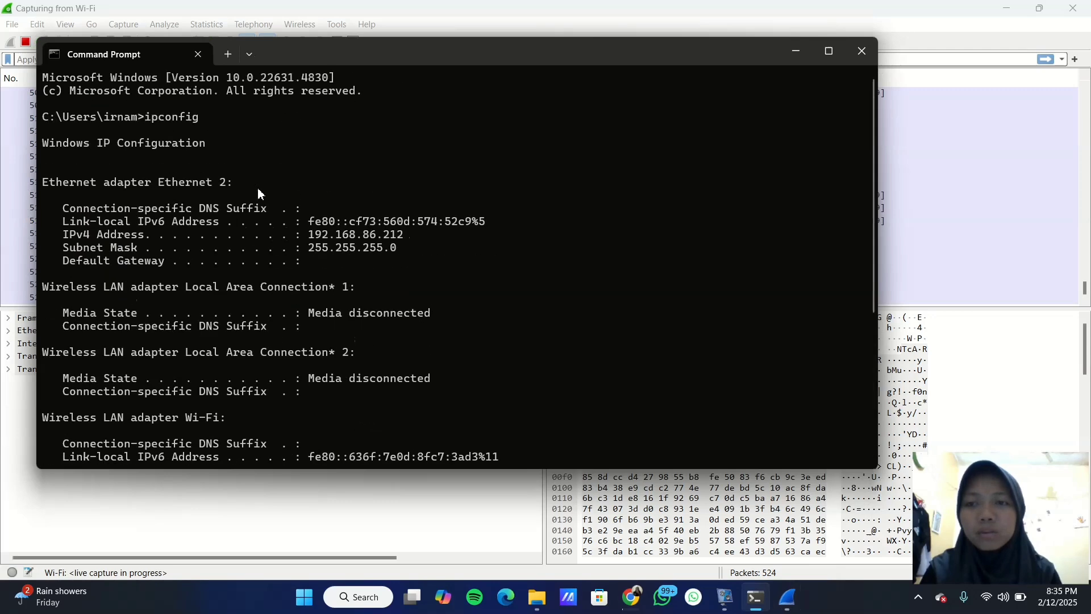
scroll(258, 188, down, 6)
scroll(273, 106, up, 2)
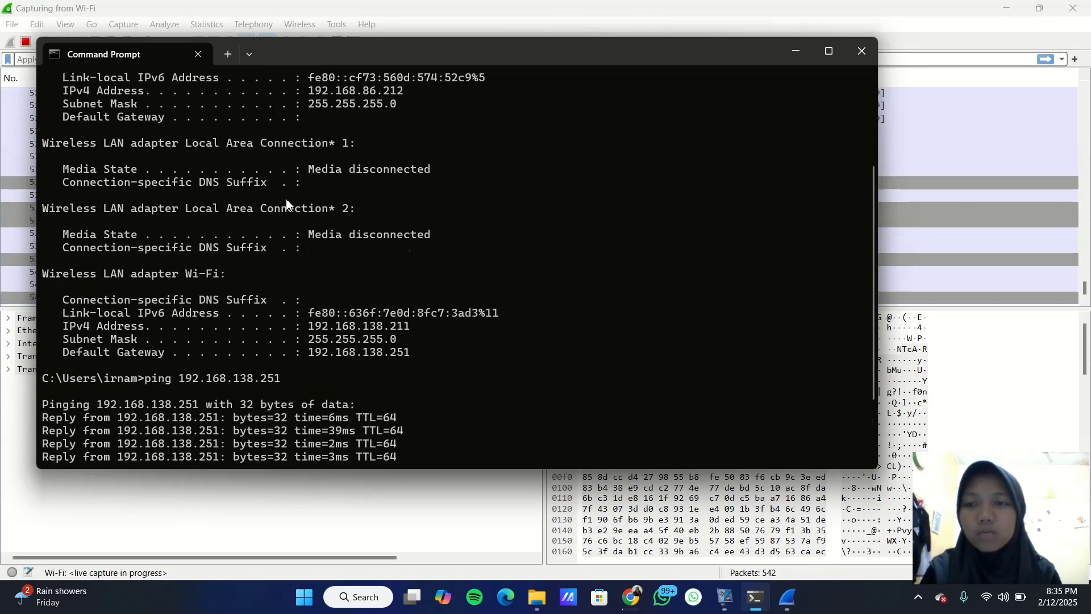
scroll(285, 227, down, 2)
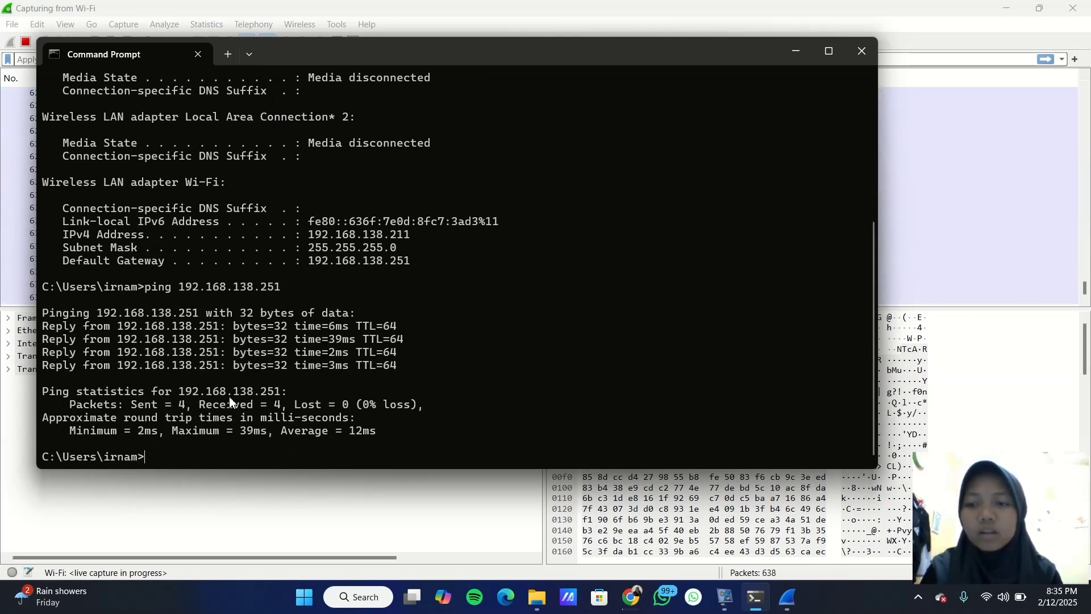
text(ip )
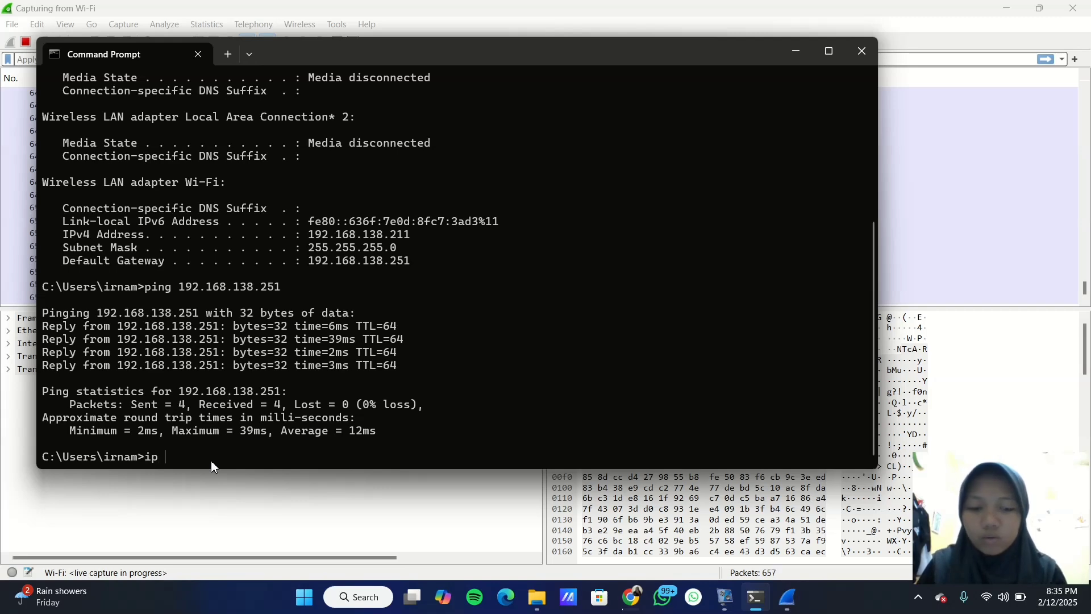
text(onfig)
key(Return)
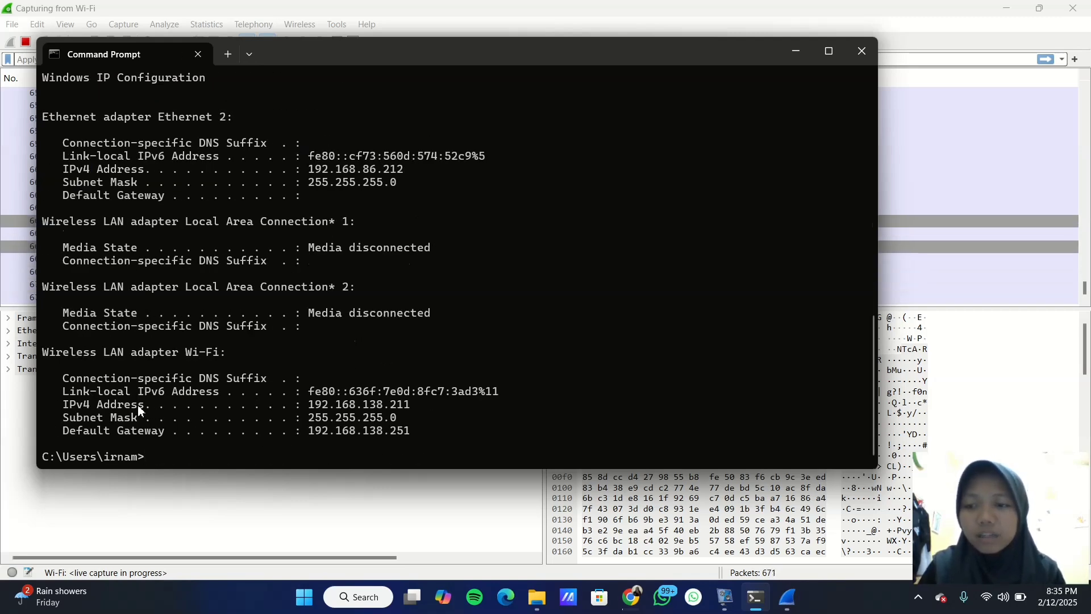
Shift the Command Prompt window aside to reveal the packet list, and ping the Wi-Fi default gateway 192.168.138.251
drag(459, 53, 852, 50)
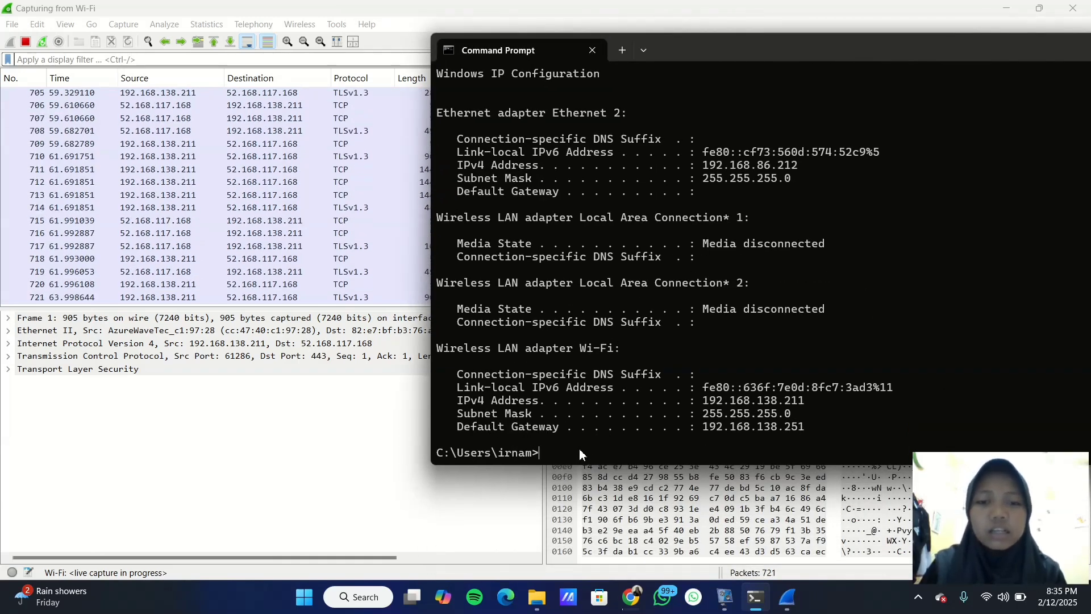
text(ping )
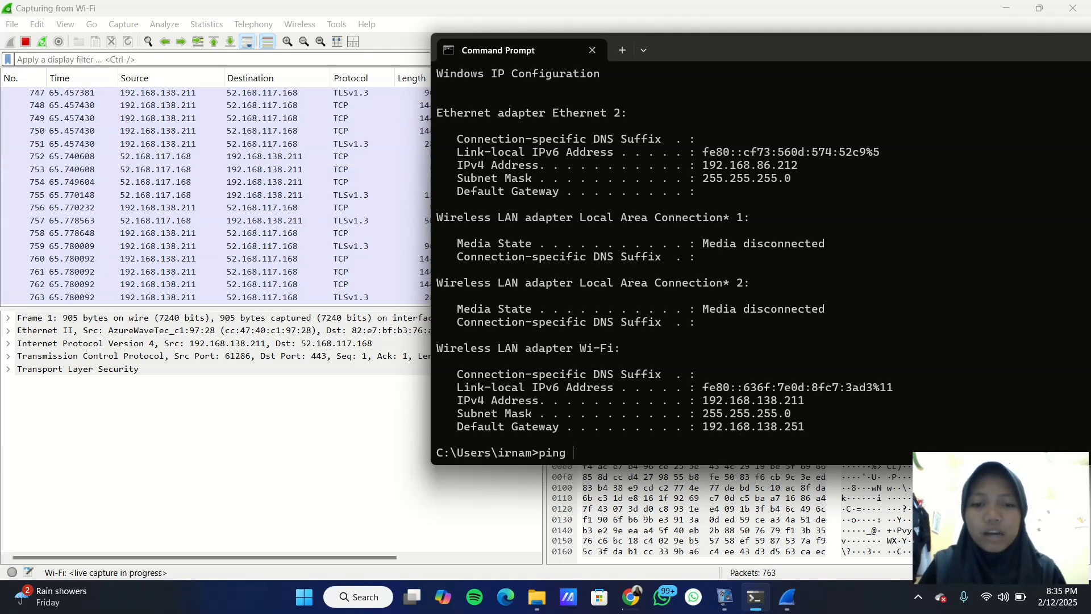
text(192)
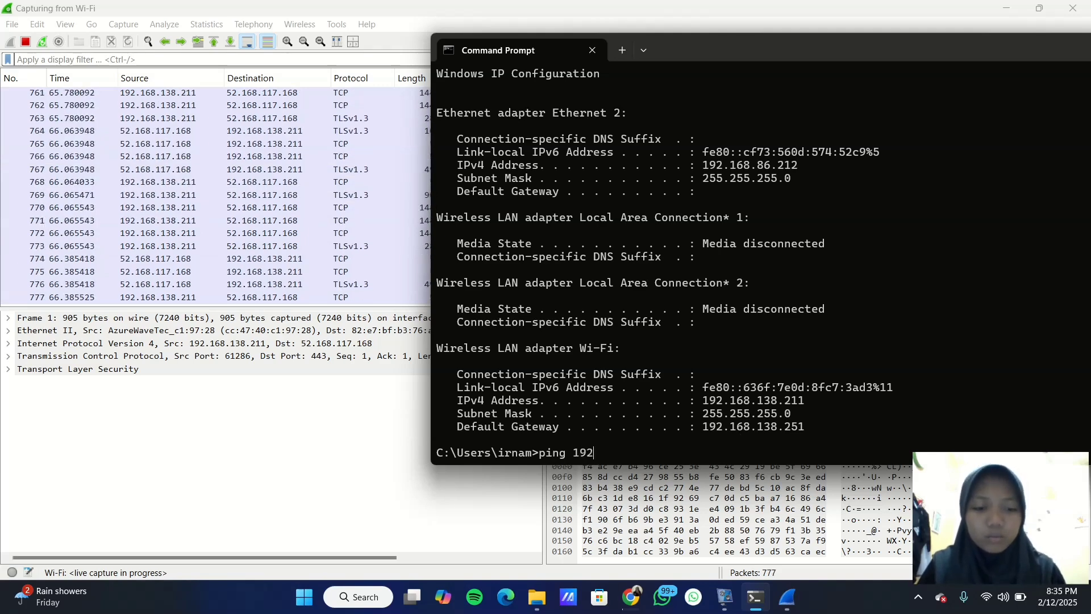
text(.168.1)
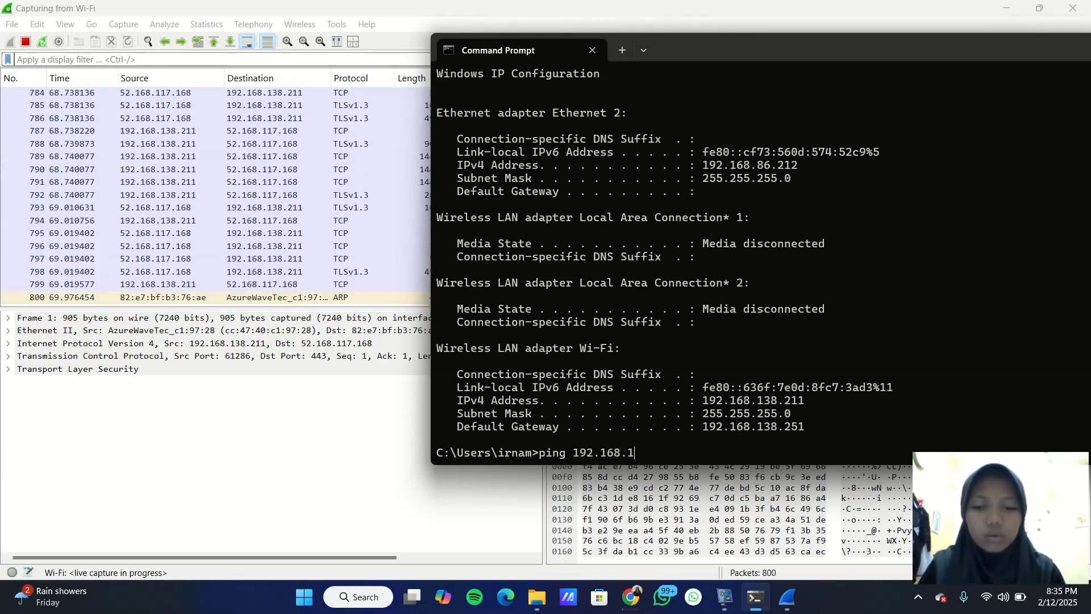
text(38.)
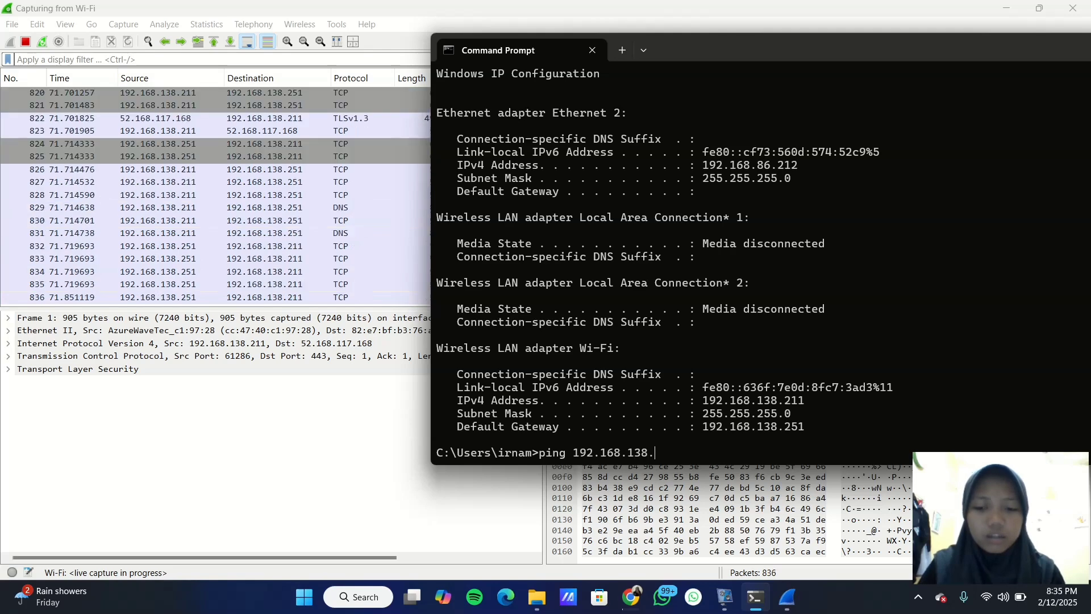
text(251)
key(Return)
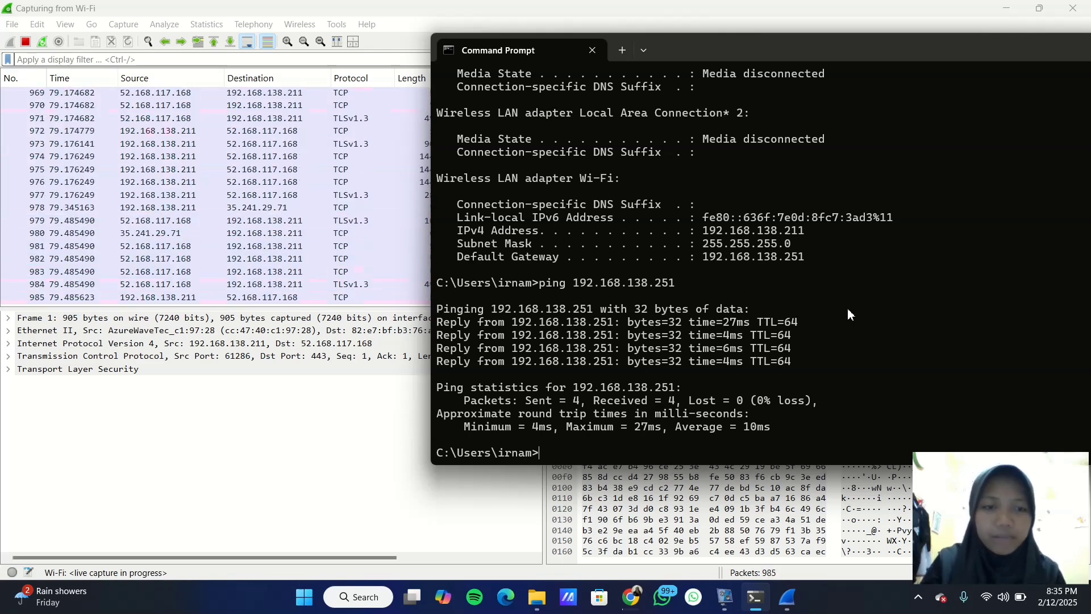
Minimize Command Prompt and stop the running Wi-Fi capture in Wireshark
drag(1000, 54, 827, 116)
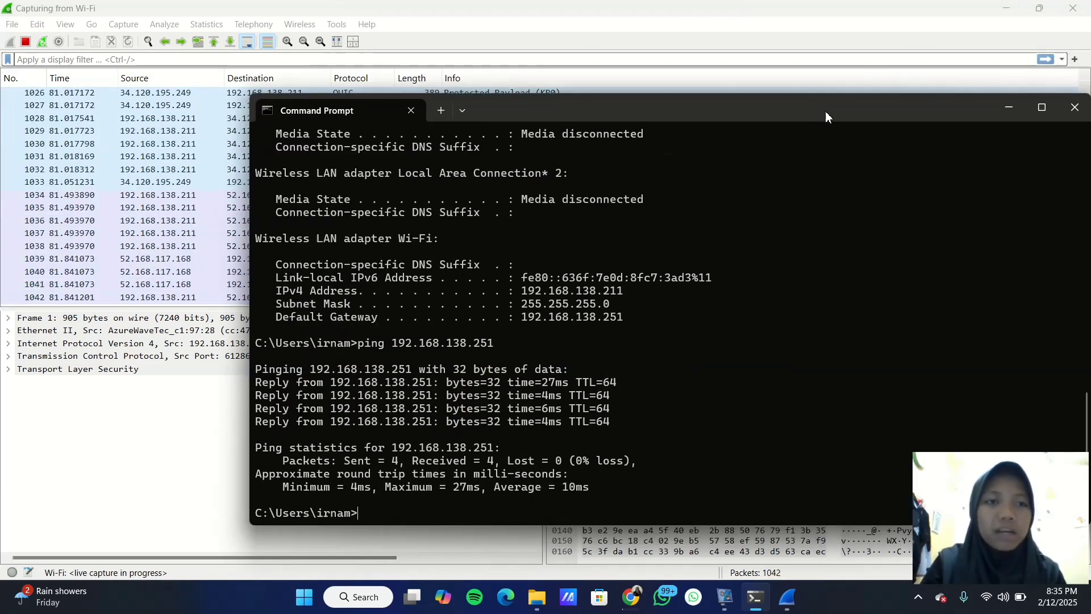
click(1007, 108)
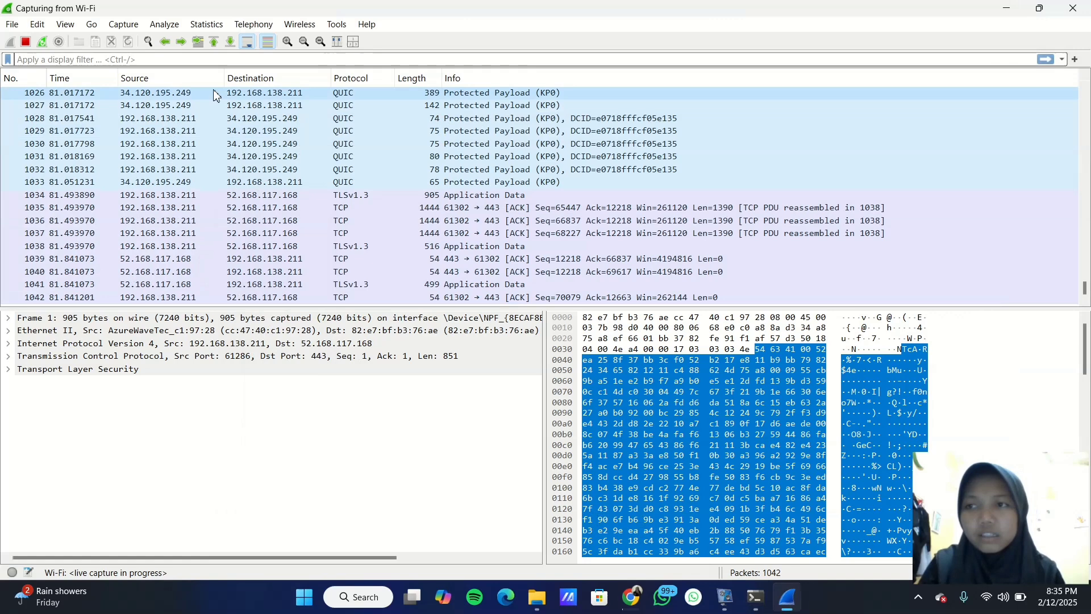
click(25, 42)
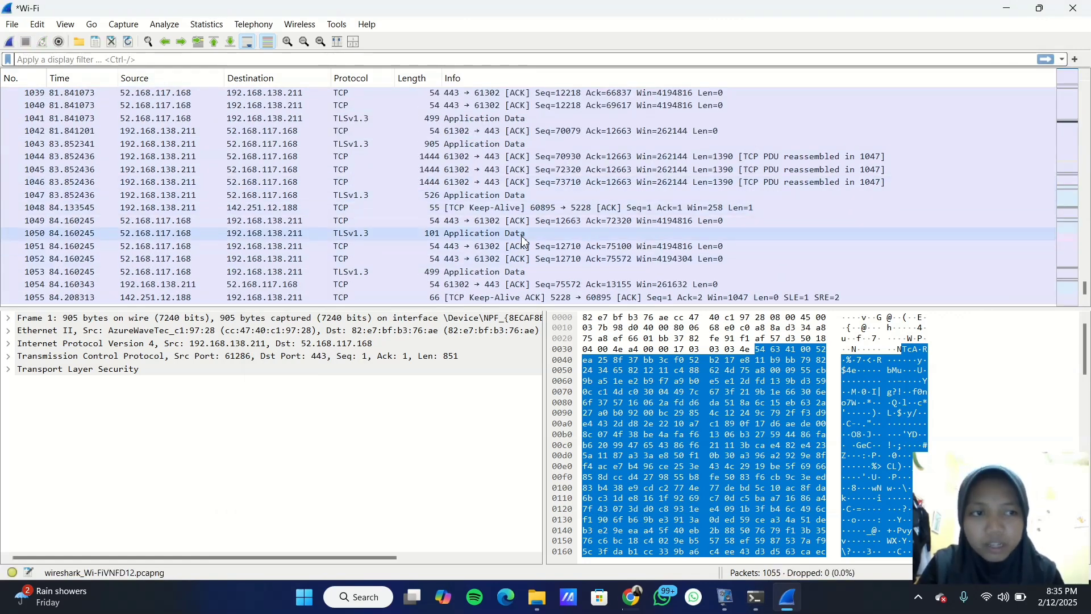
Look back through the captured packet list for the ICMP echo packets of the gateway ping
scroll(524, 241, up, 4)
scroll(523, 241, down, 4)
scroll(524, 241, up, 8)
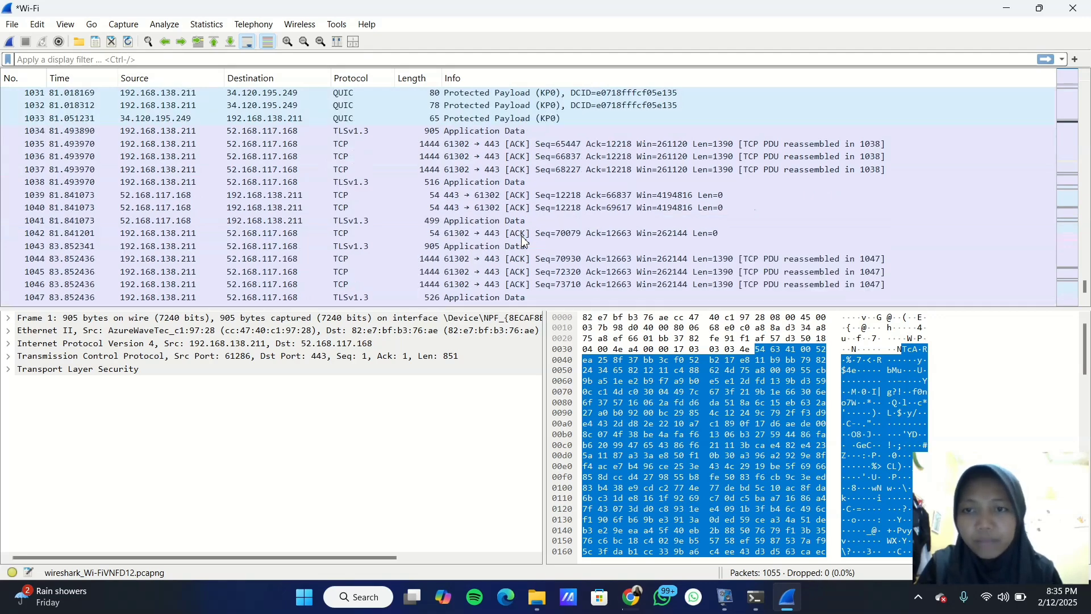
scroll(523, 241, up, 10)
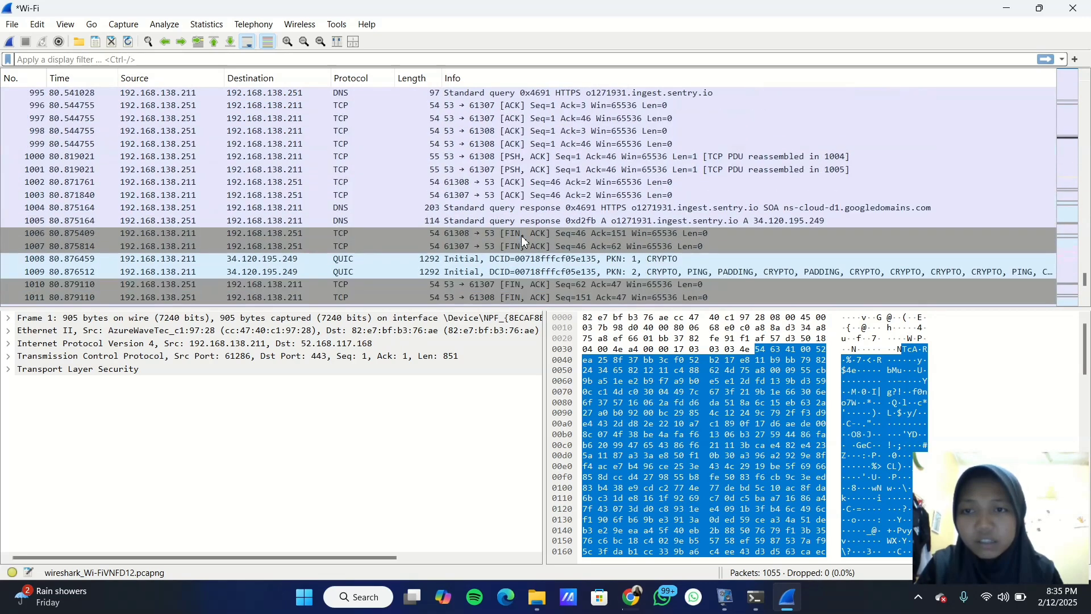
scroll(524, 241, up, 18)
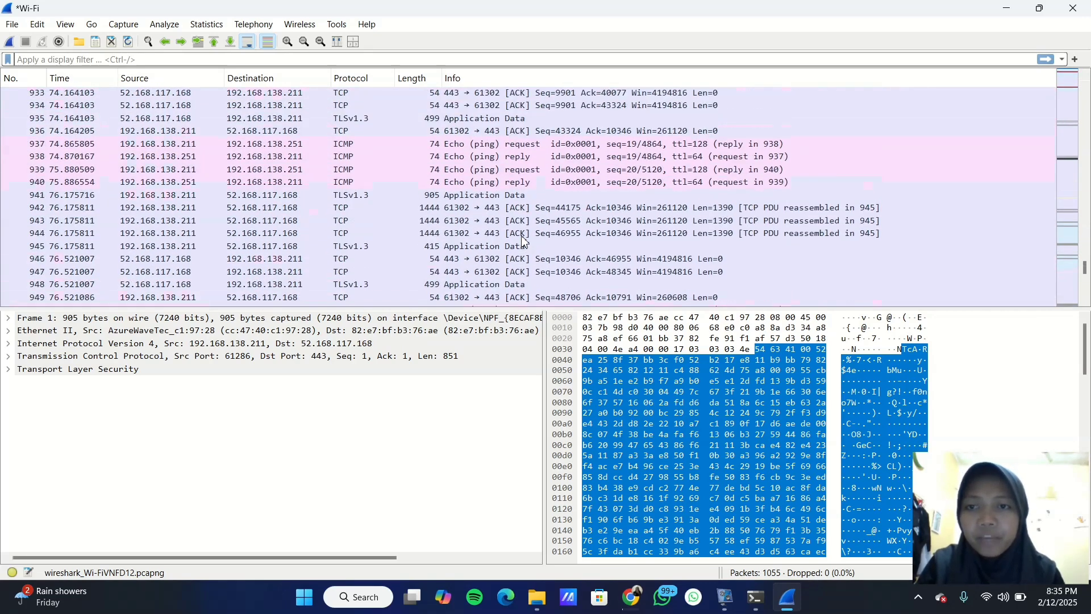
scroll(524, 241, up, 11)
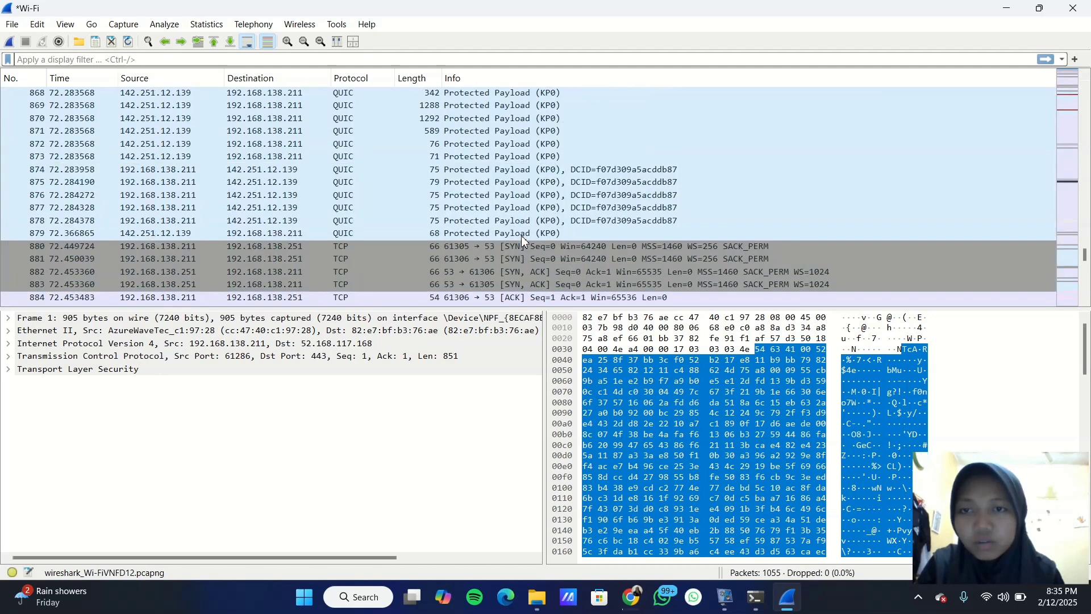
scroll(520, 235, down, 11)
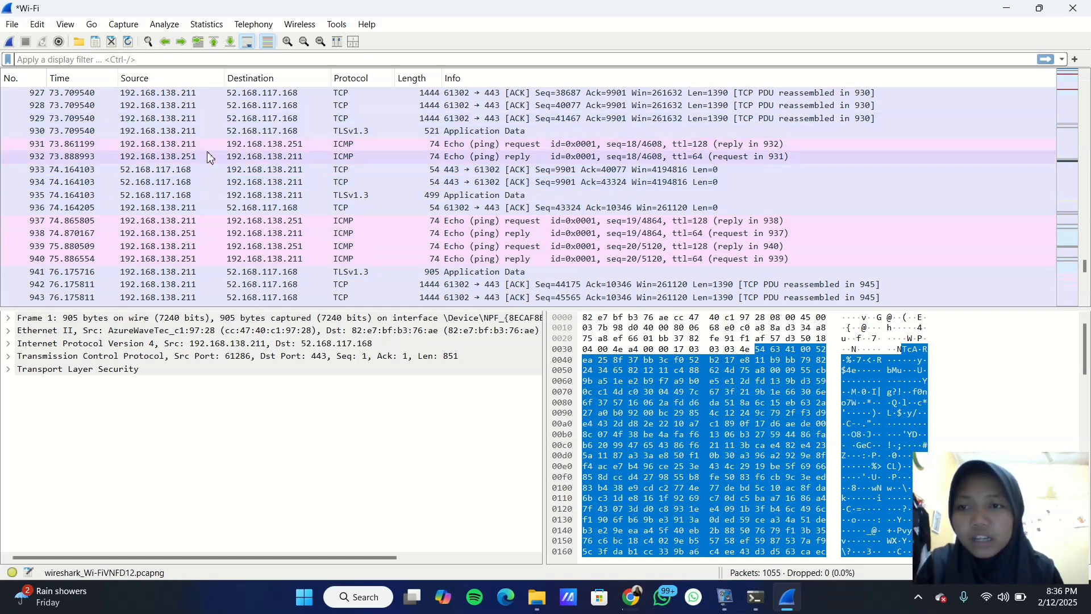
Compare the ping output and adapter addresses in Command Prompt with the captured ICMP packets, and return to Wireshark
mouse_move(763, 607)
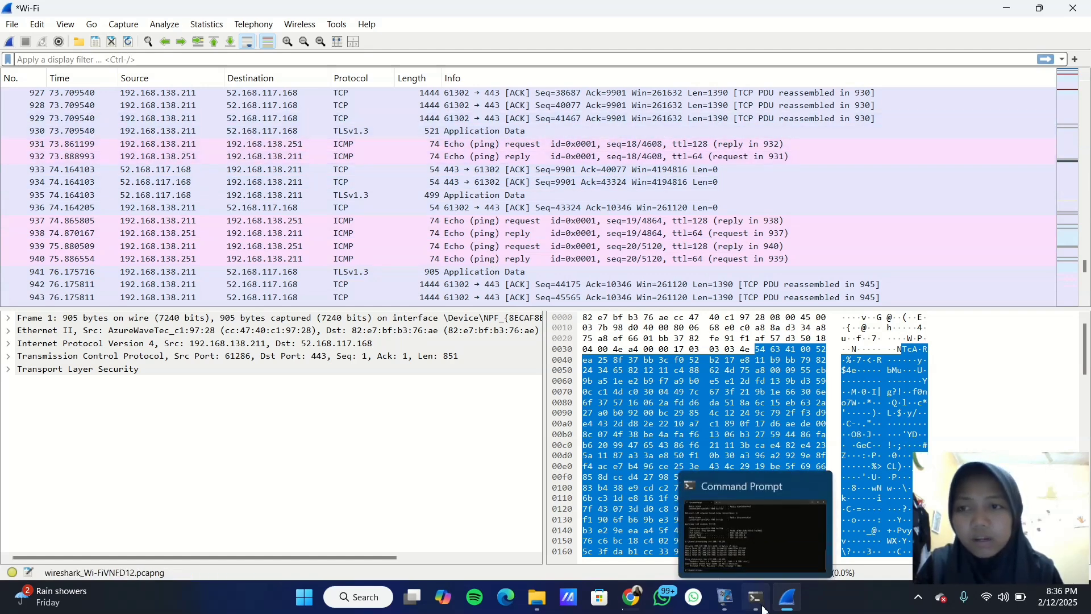
click(750, 529)
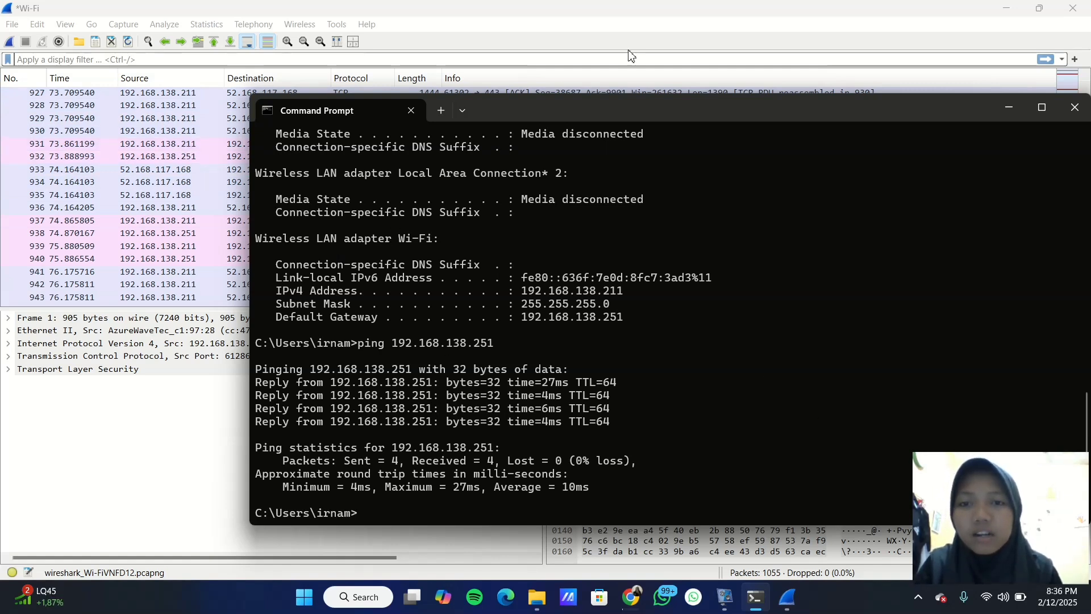
drag(554, 101, 606, 182)
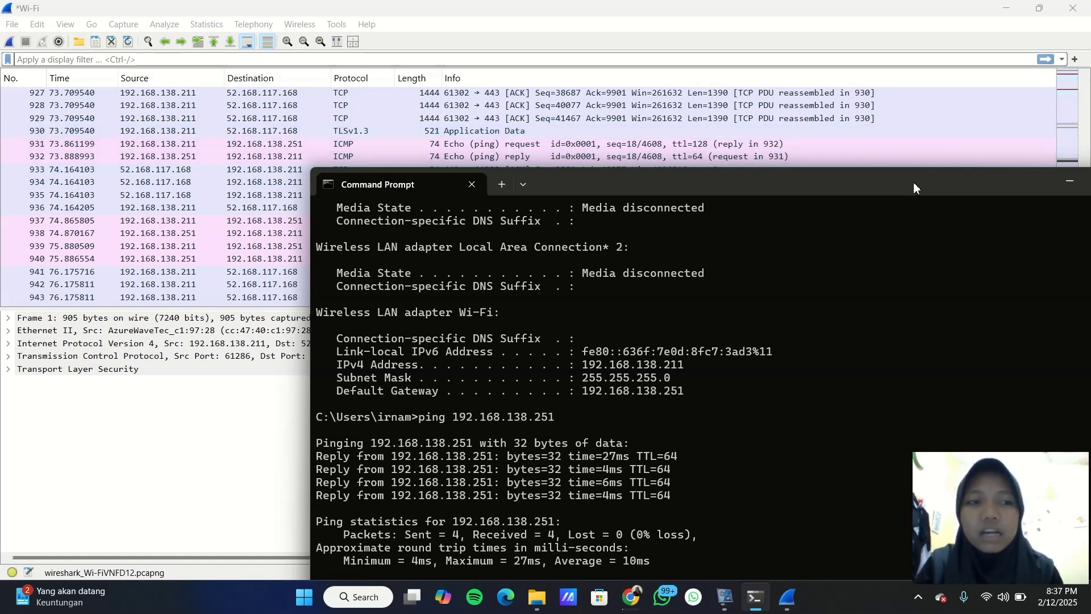
click(1070, 180)
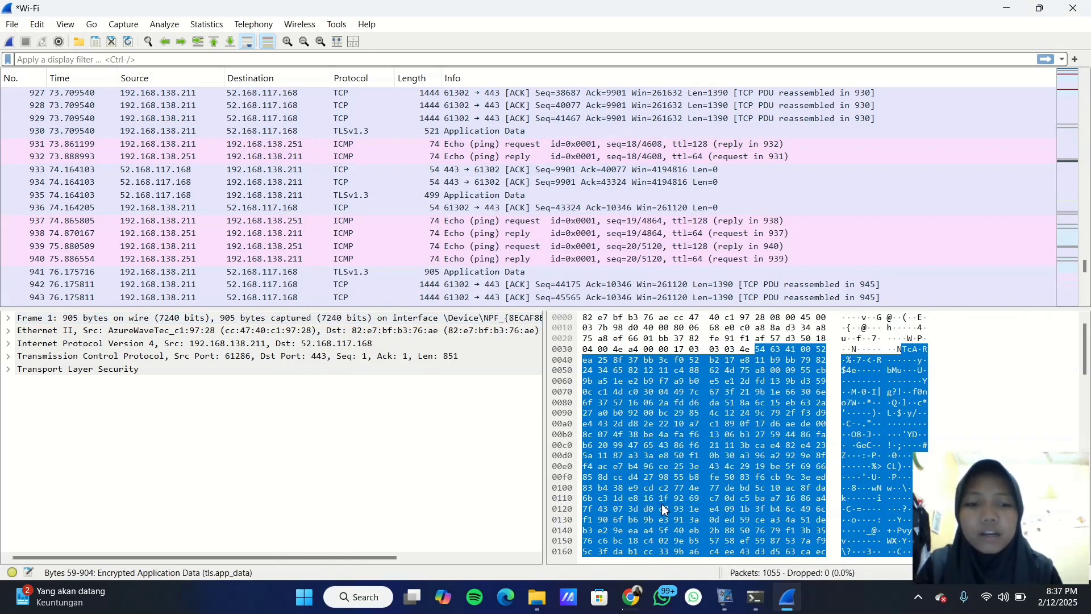
click(755, 596)
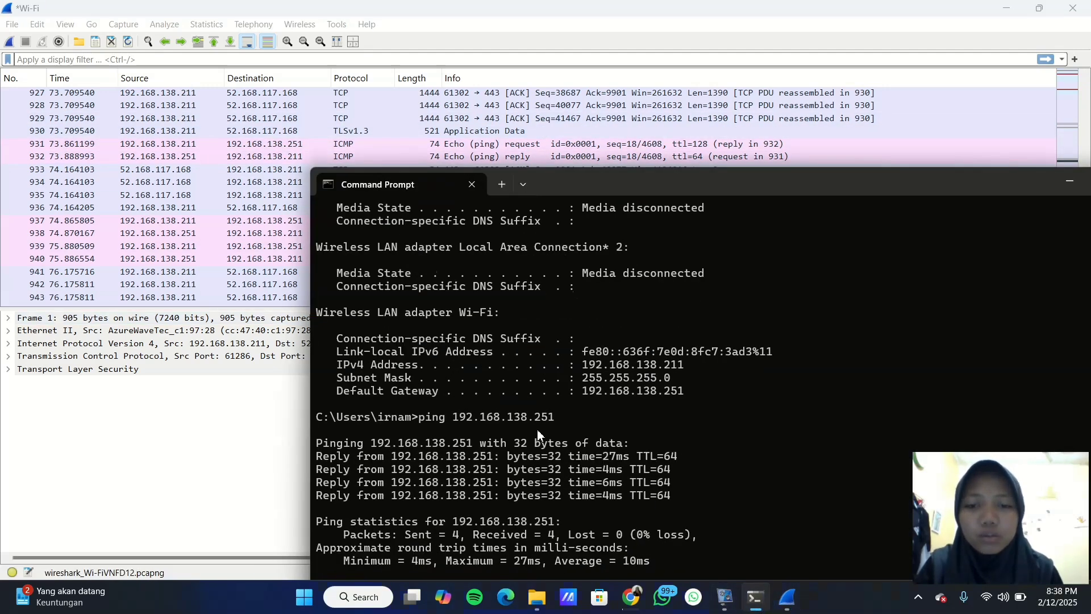
click(1070, 181)
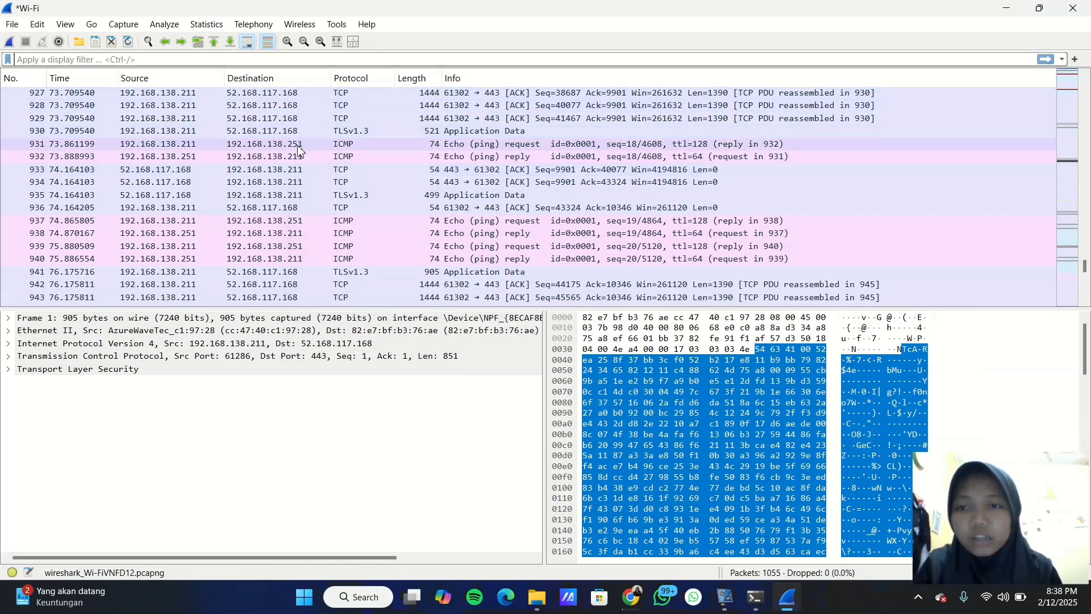
Examine the source, destination and protocol of the remaining captured packets, including the ICMP request and reply pairs
scroll(288, 226, down, 1)
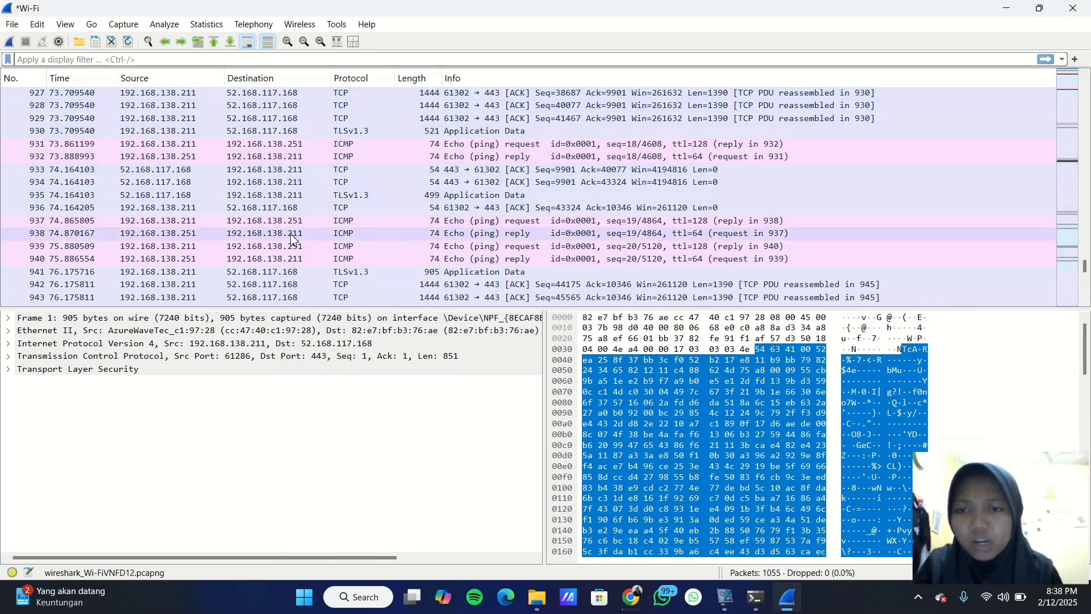
scroll(304, 262, down, 20)
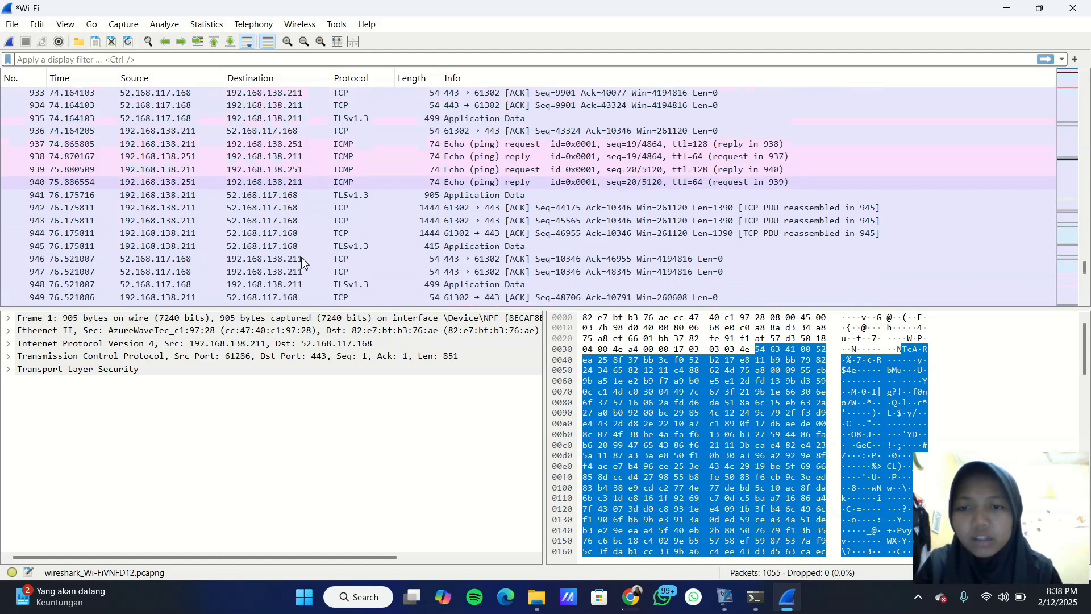
scroll(304, 263, up, 10)
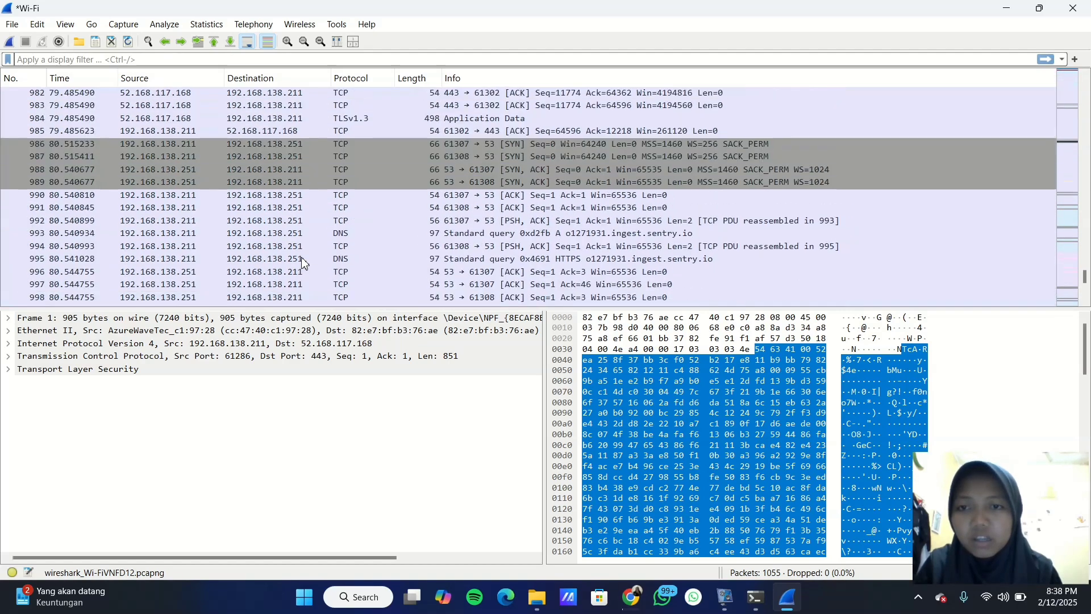
scroll(304, 262, down, 17)
scroll(304, 262, down, 8)
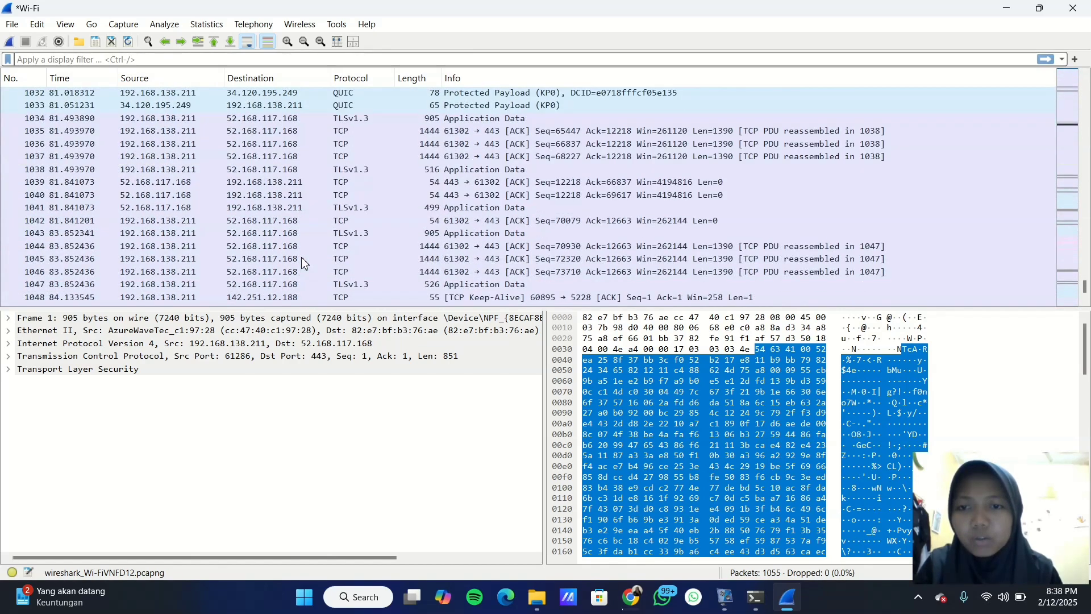
scroll(304, 263, up, 20)
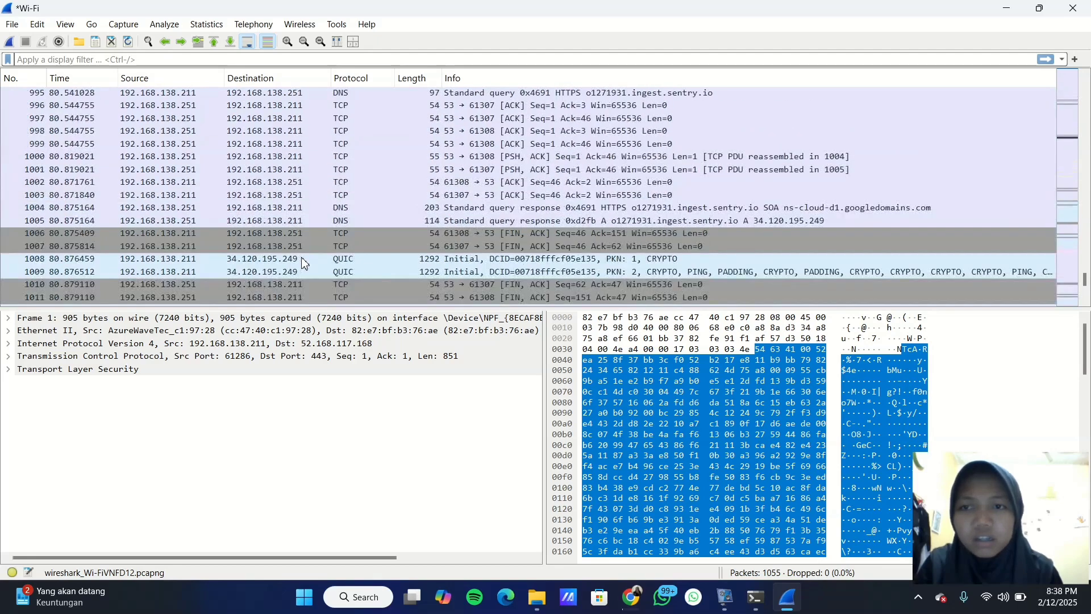
scroll(304, 262, up, 2)
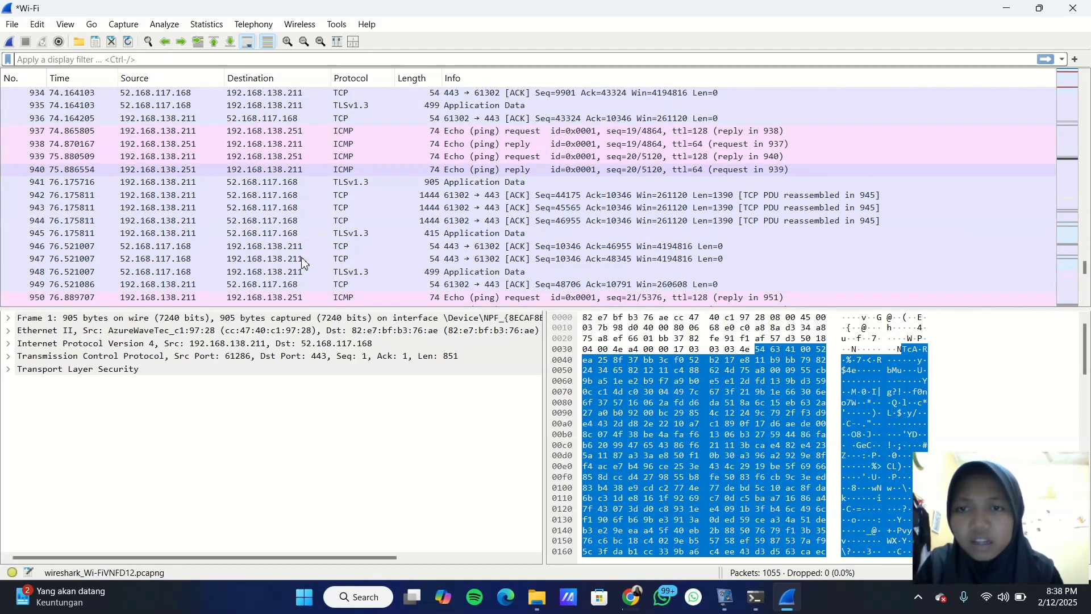
scroll(304, 262, down, 1)
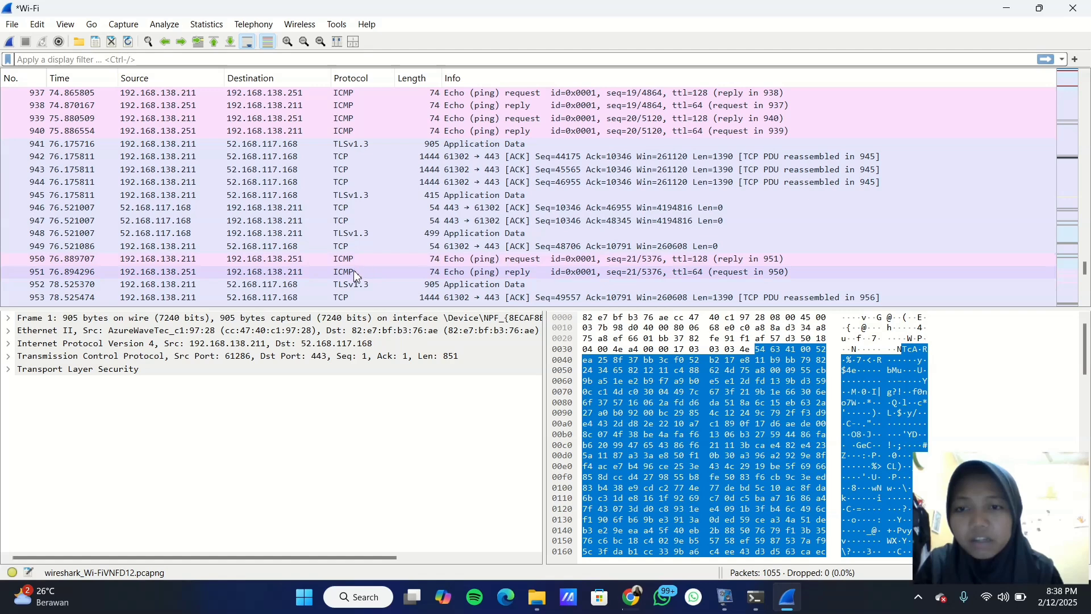
Inspect individual ICMP echo request and reply packets between 192.168.138.211 and 192.168.138.251, and look through the packets captured after them
click(332, 272)
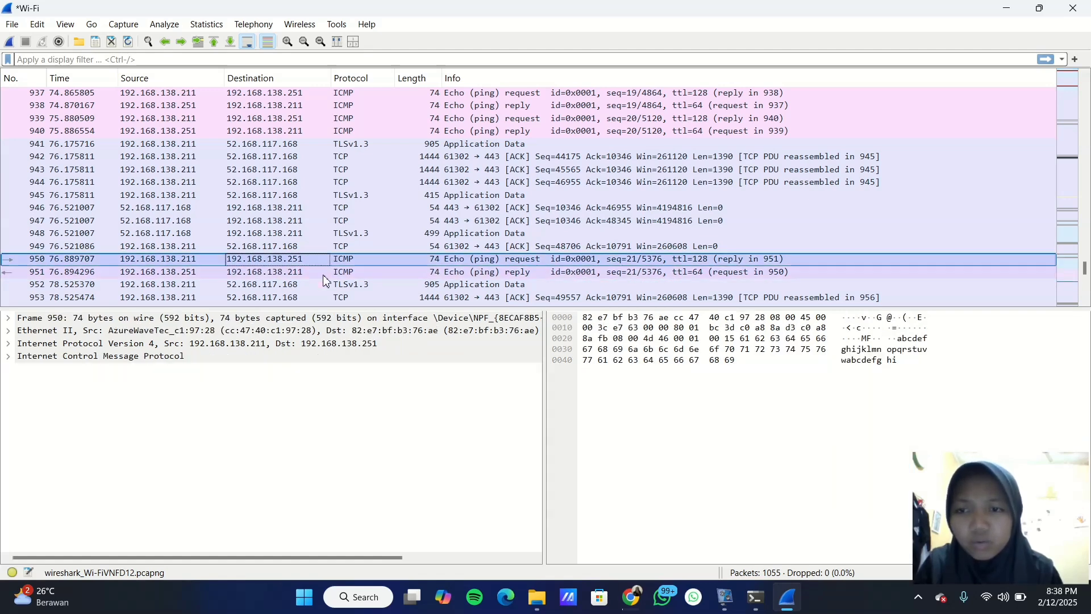
scroll(321, 255, up, 2)
click(316, 208)
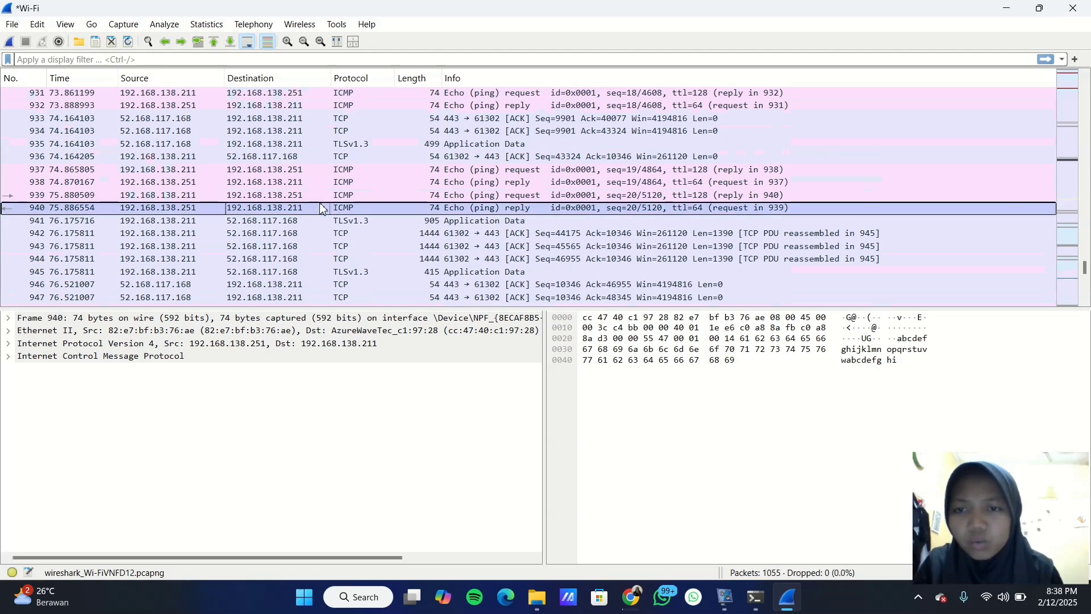
click(317, 182)
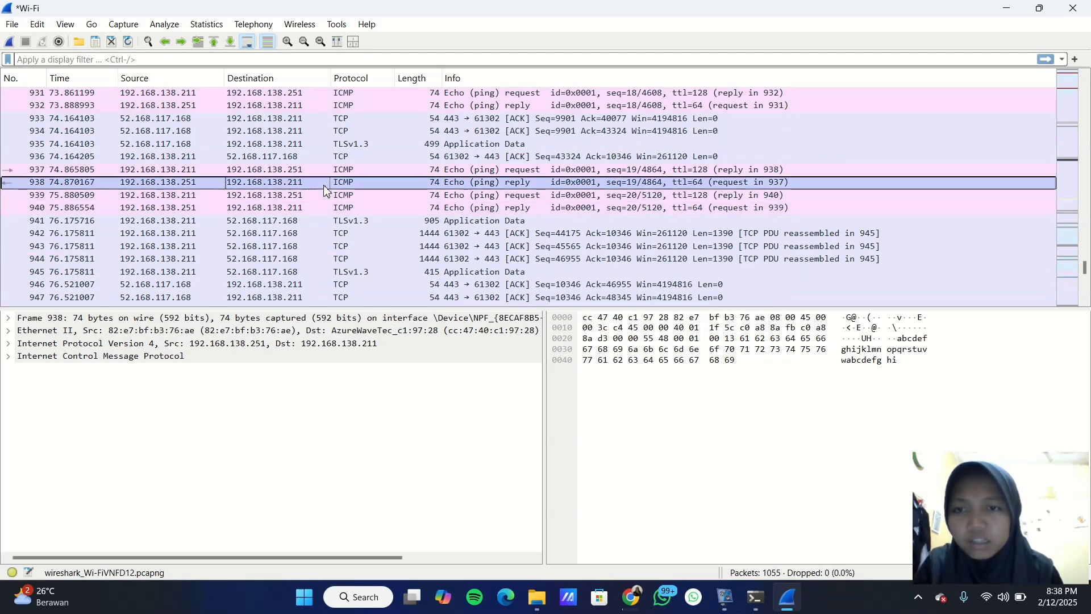
scroll(318, 177, up, 2)
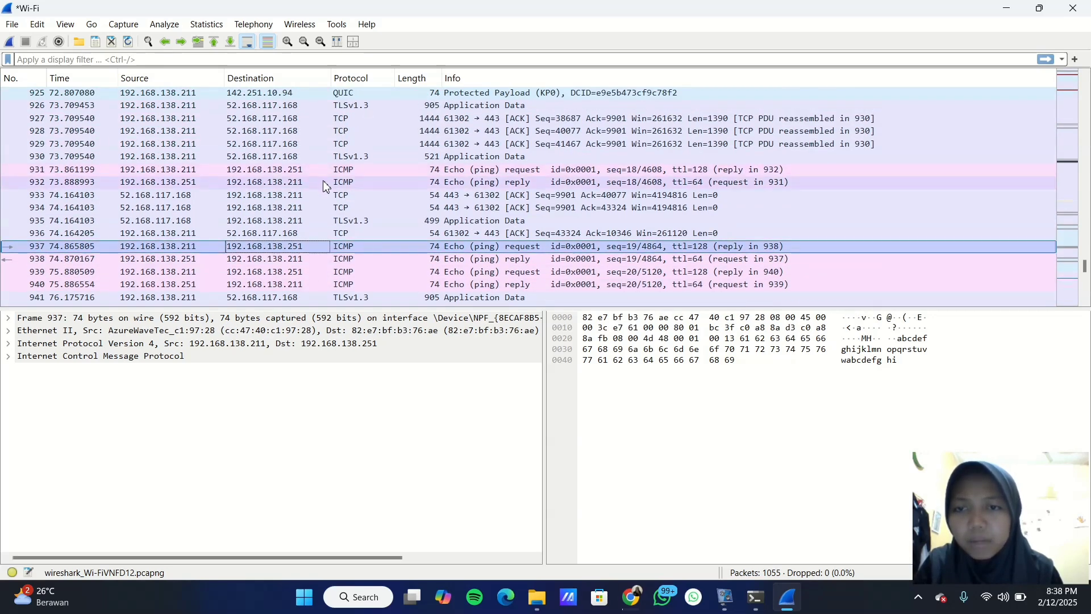
click(325, 182)
click(324, 169)
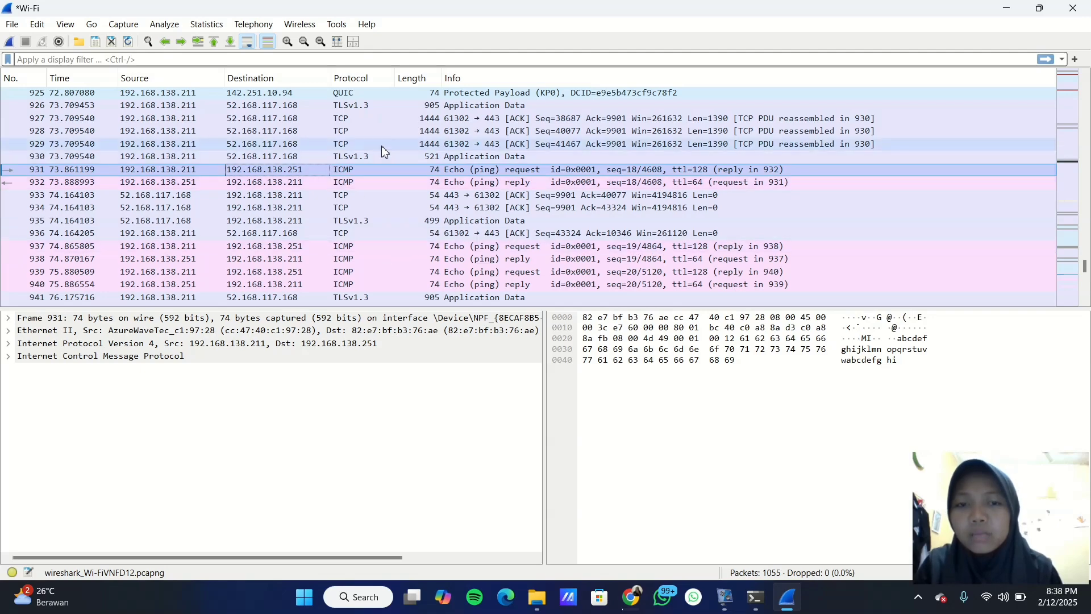
scroll(407, 222, down, 20)
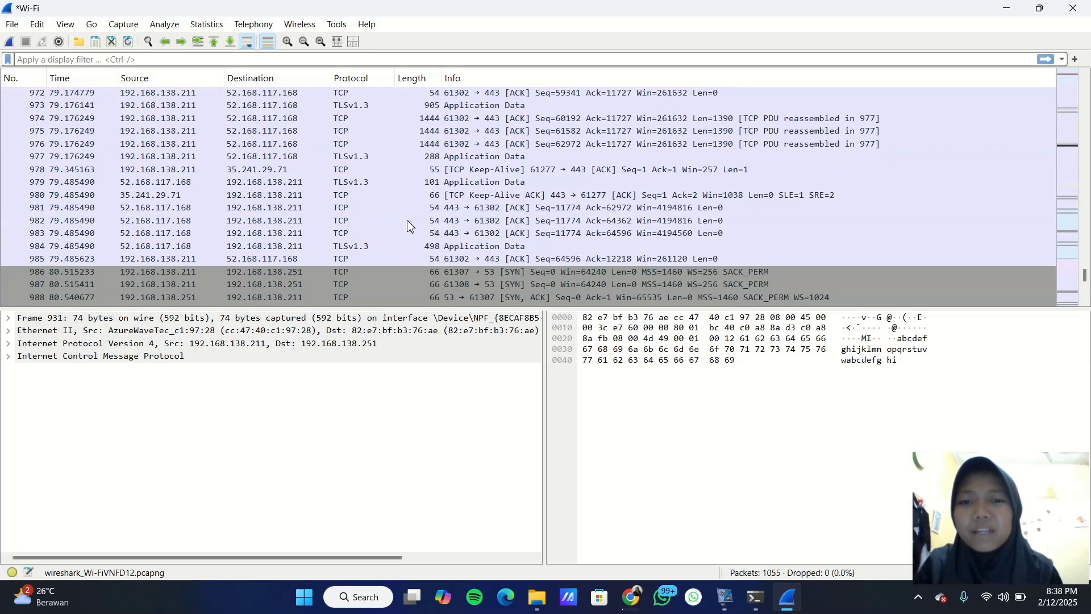
scroll(413, 218, down, 8)
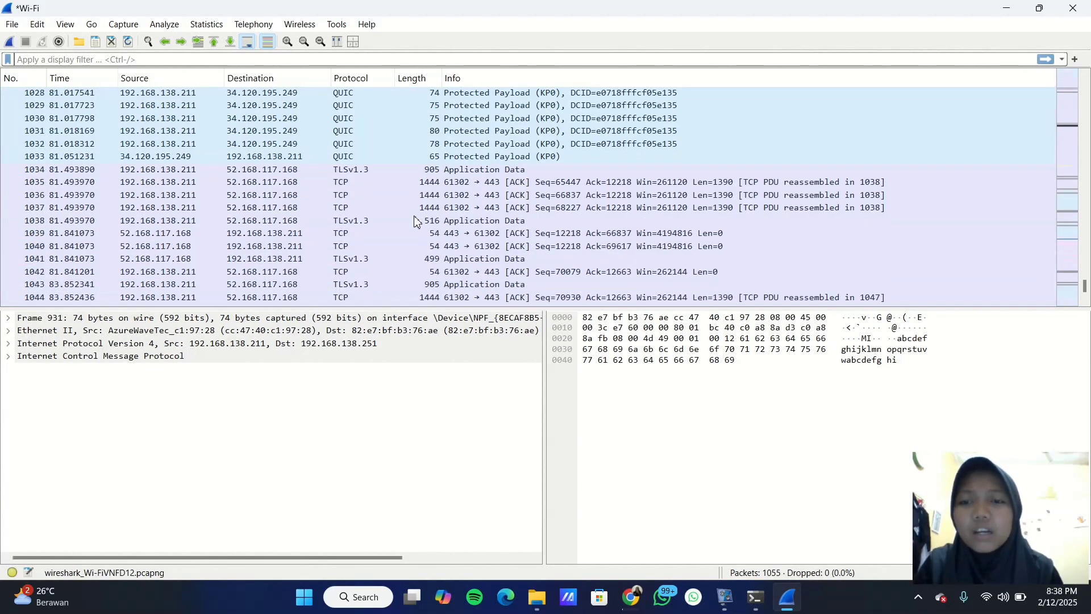
scroll(398, 170, up, 15)
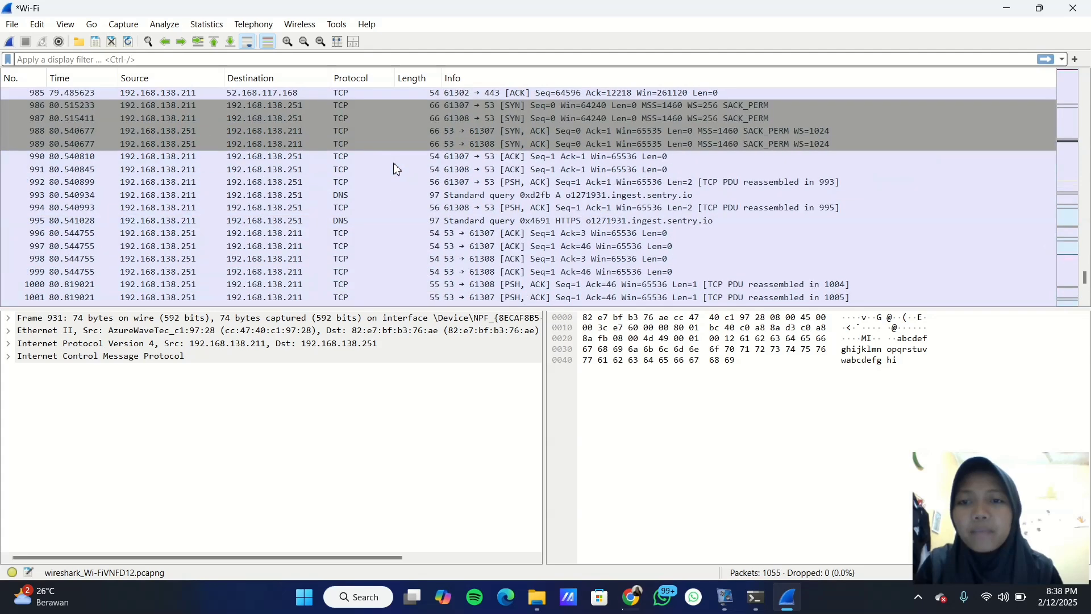
scroll(394, 163, up, 13)
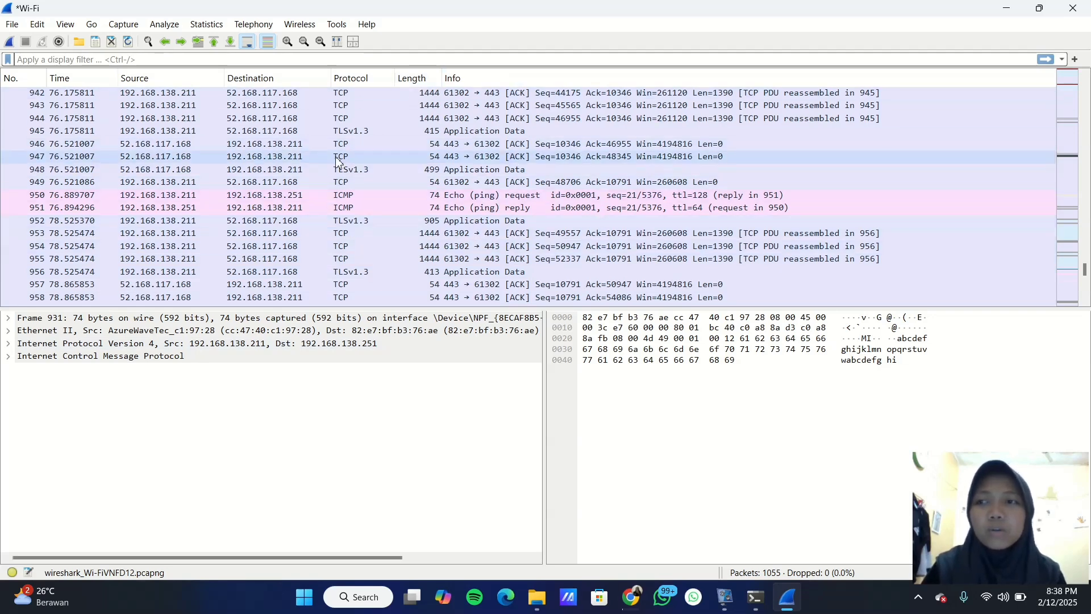
Save the capture in the Documents folder as an uncompressed pcapng file named "capture jaringan"
click(11, 24)
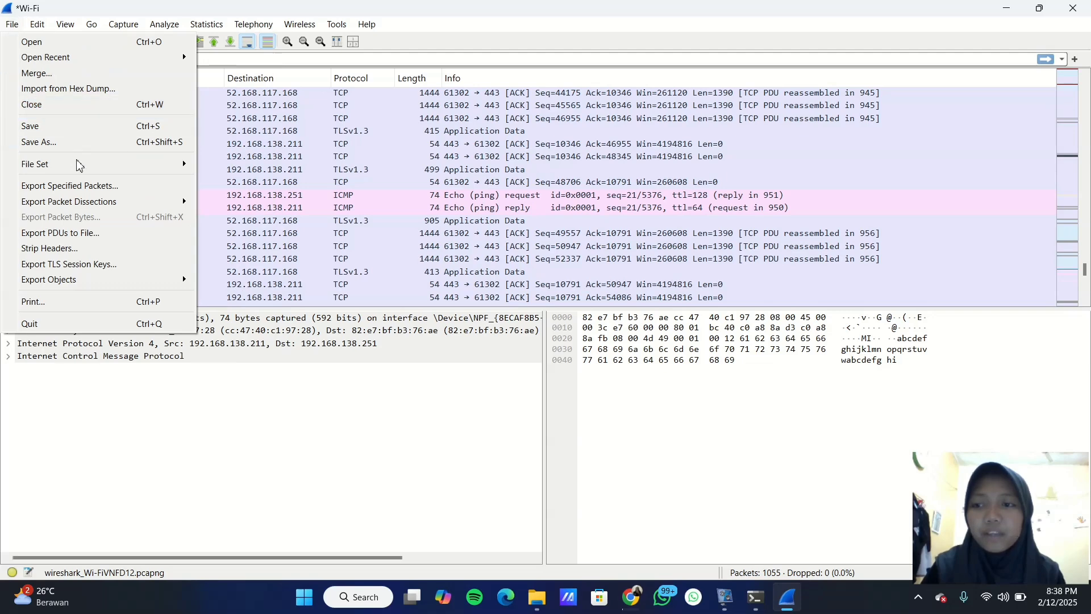
click(85, 142)
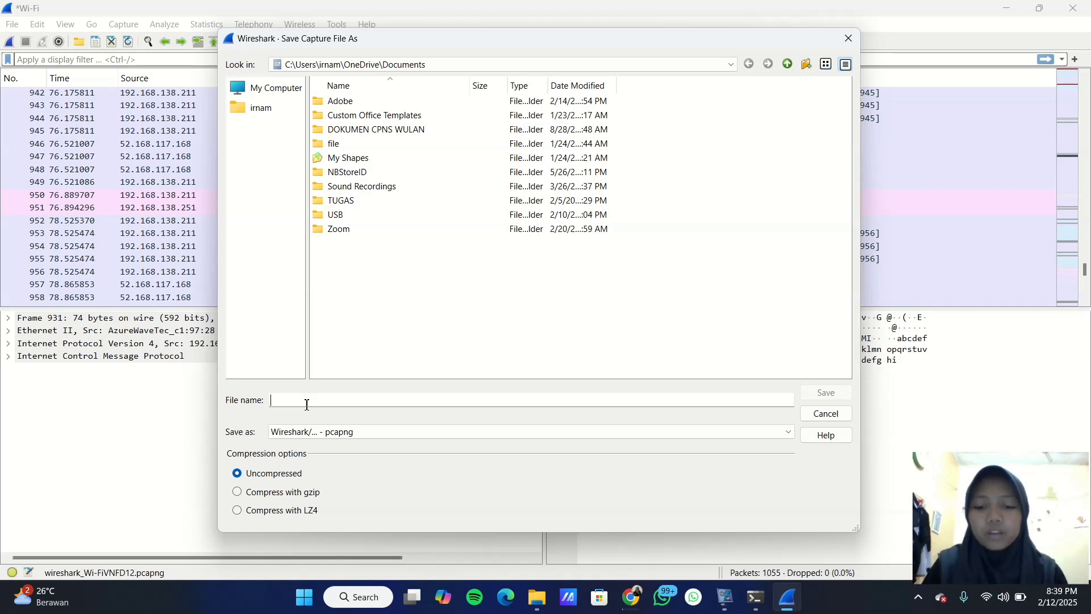
text(capture jaringan)
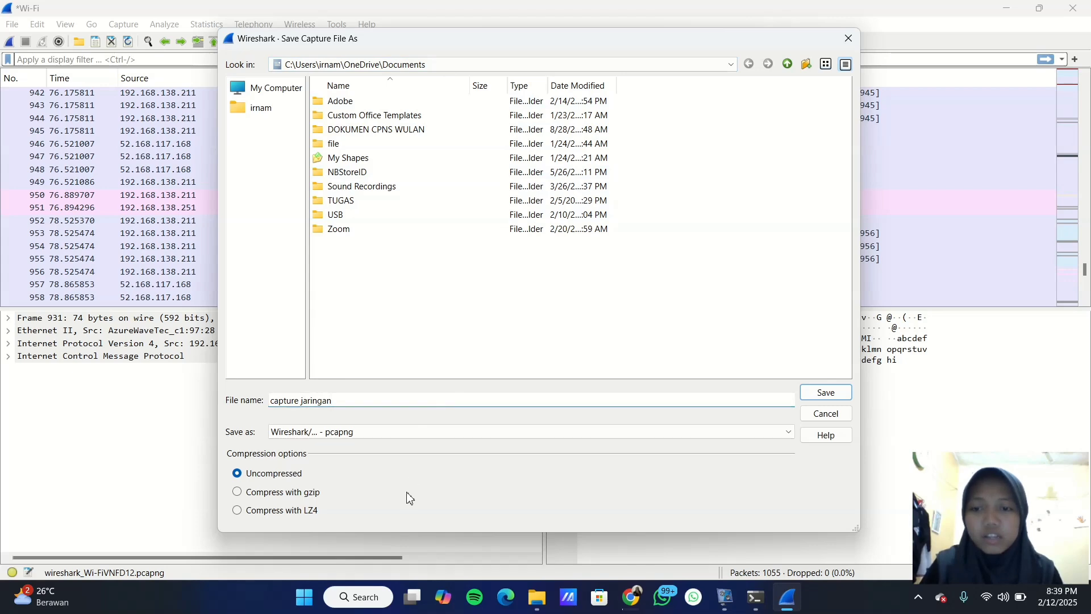
click(828, 391)
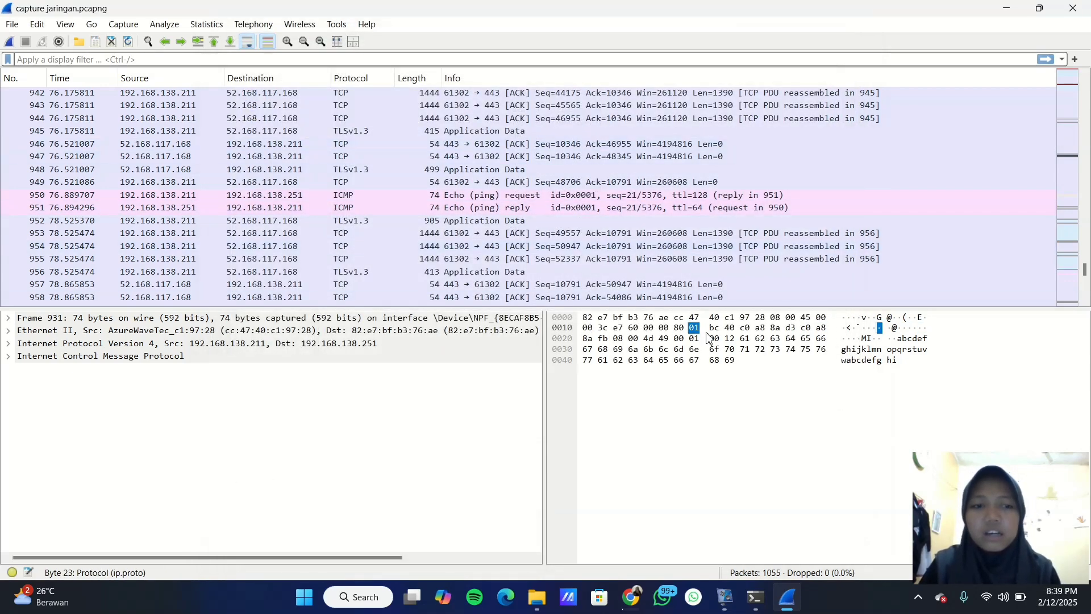
Look through the saved capture to its last packet and close Wireshark
scroll(402, 190, down, 5)
scroll(402, 190, down, 20)
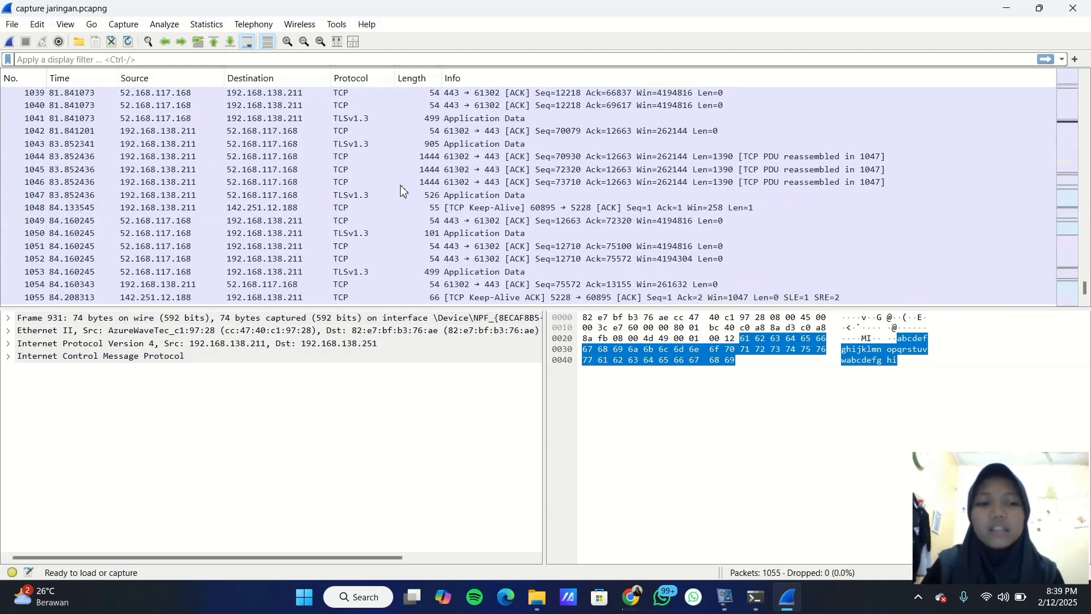
click(1073, 7)
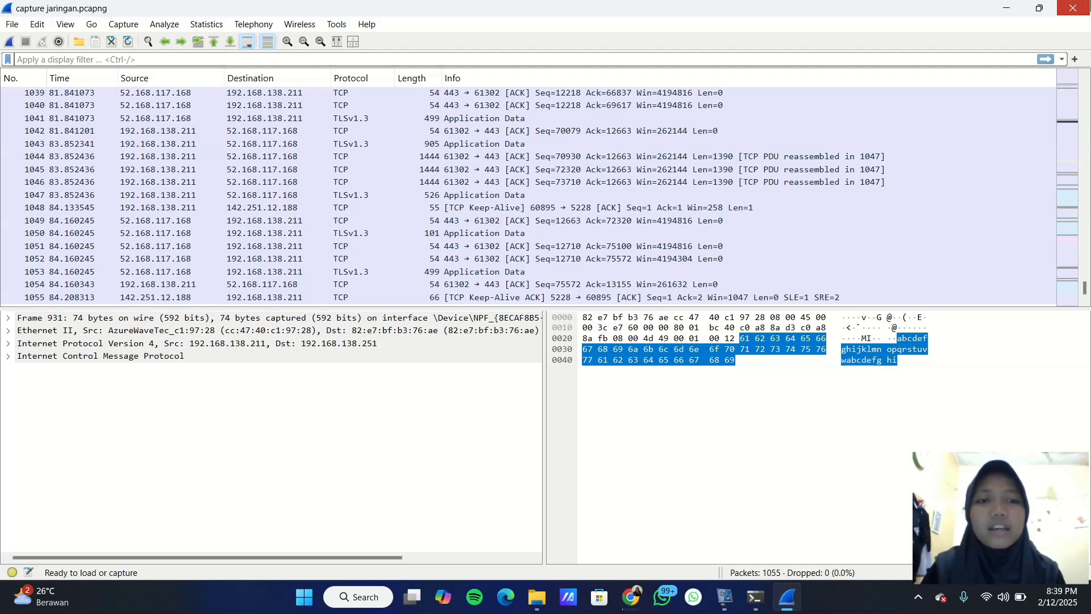